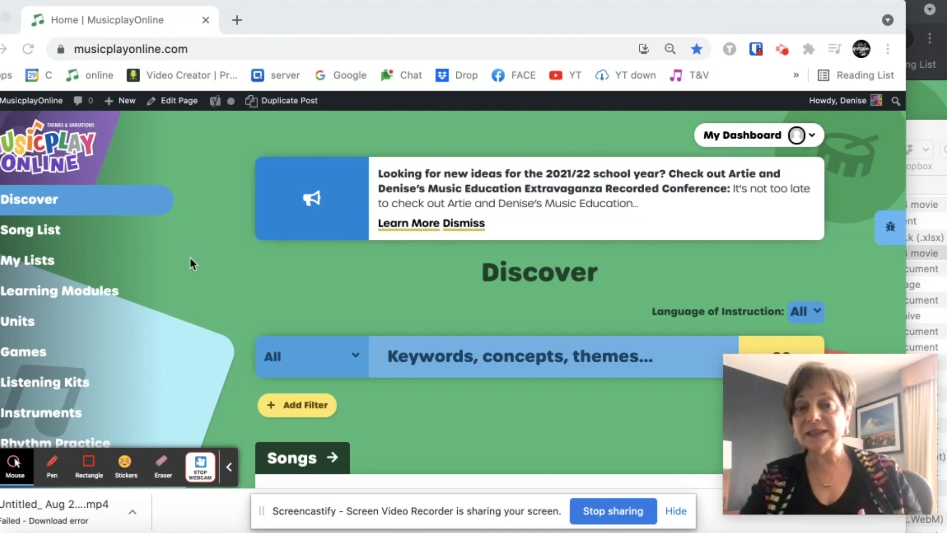
# - Search everything for 'Halloween' and browse the lesson, unit, song and Witches' Dance listening results
pyautogui.scroll(-4, 199, 274)
pyautogui.scroll(-1, 199, 273)
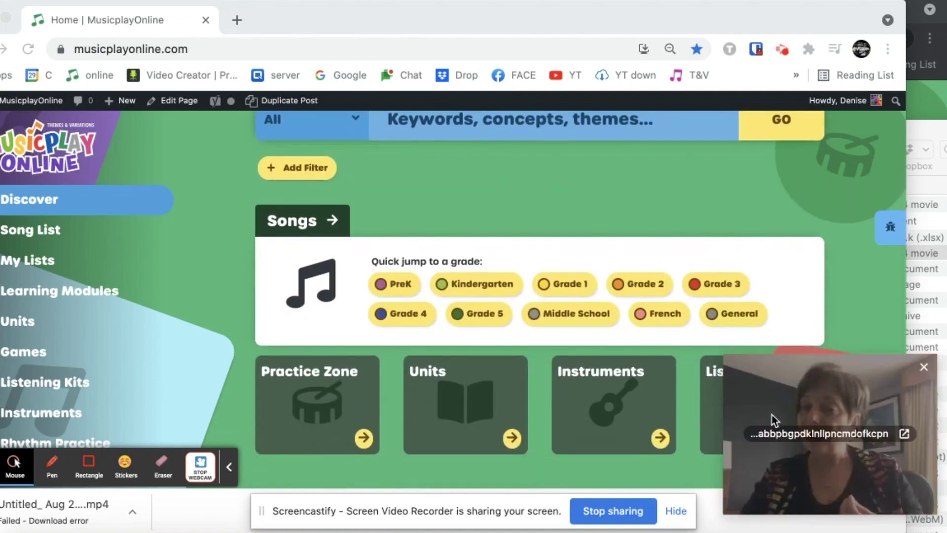
pyautogui.scroll(3, 285, 399)
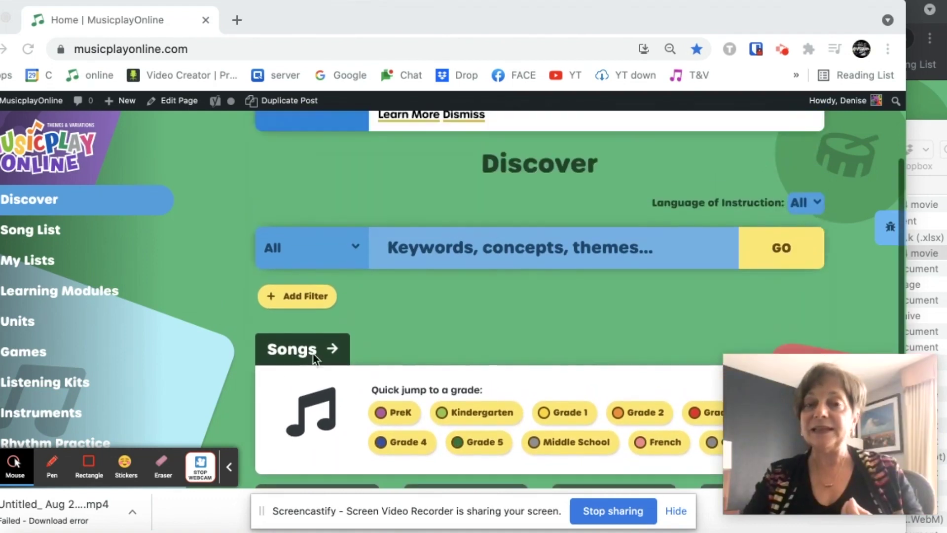
pyautogui.click(421, 245)
pyautogui.click(436, 254)
pyautogui.write('H')
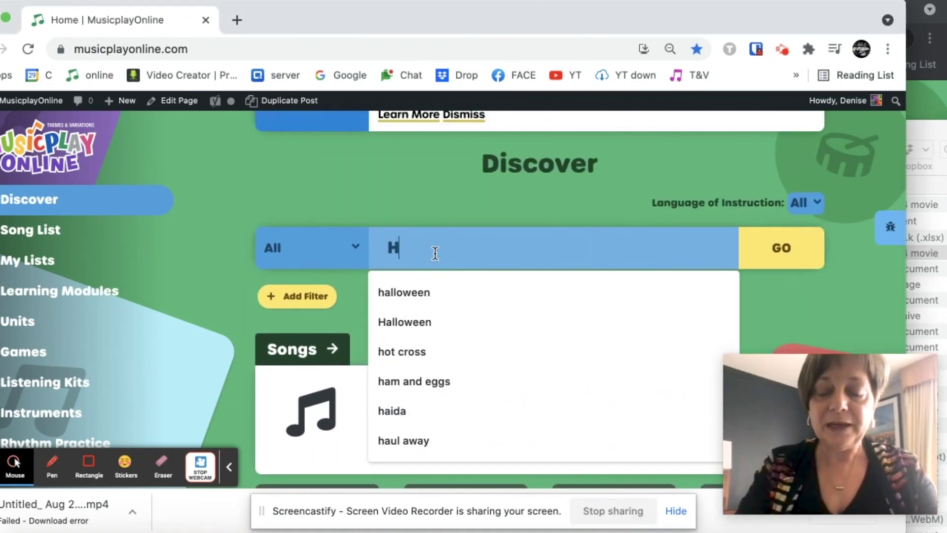
pyautogui.write('alloween')
pyautogui.press('Return')
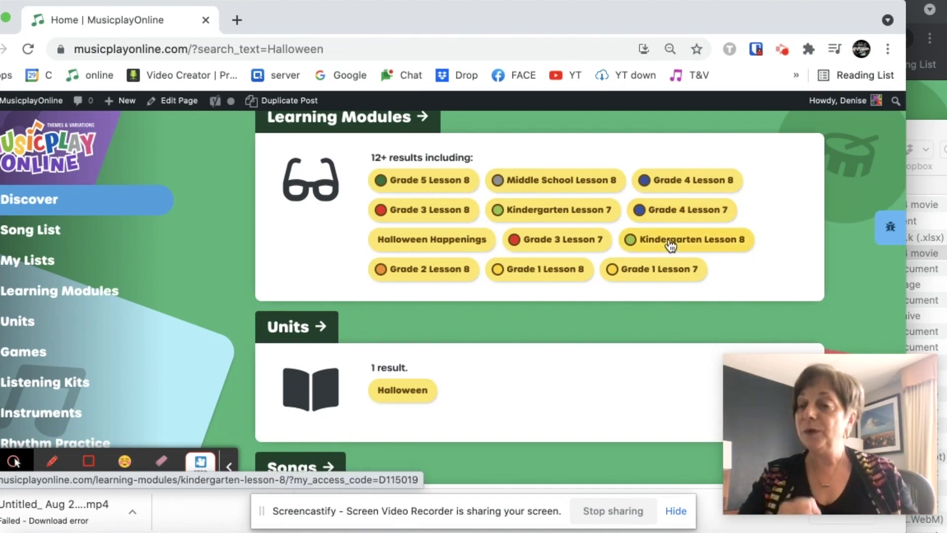
pyautogui.scroll(-2, 671, 245)
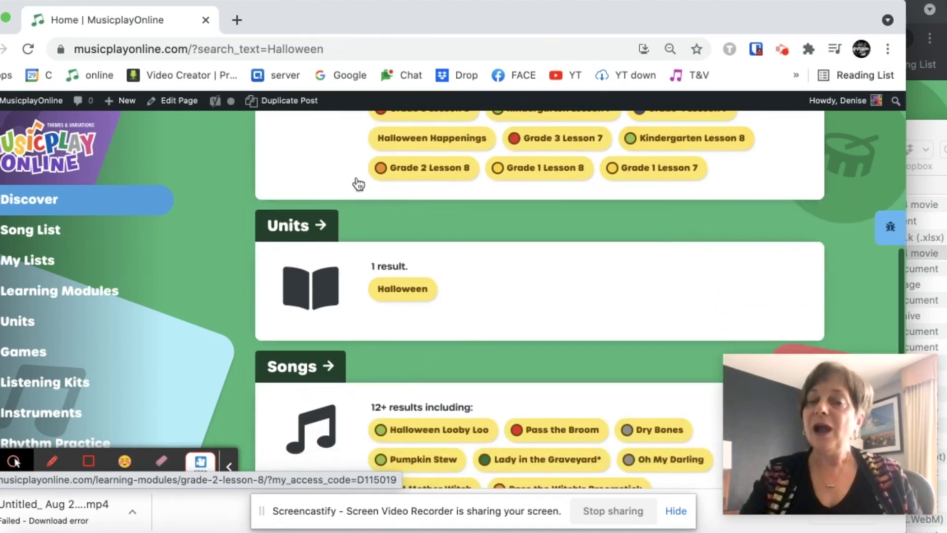
pyautogui.scroll(-3, 413, 286)
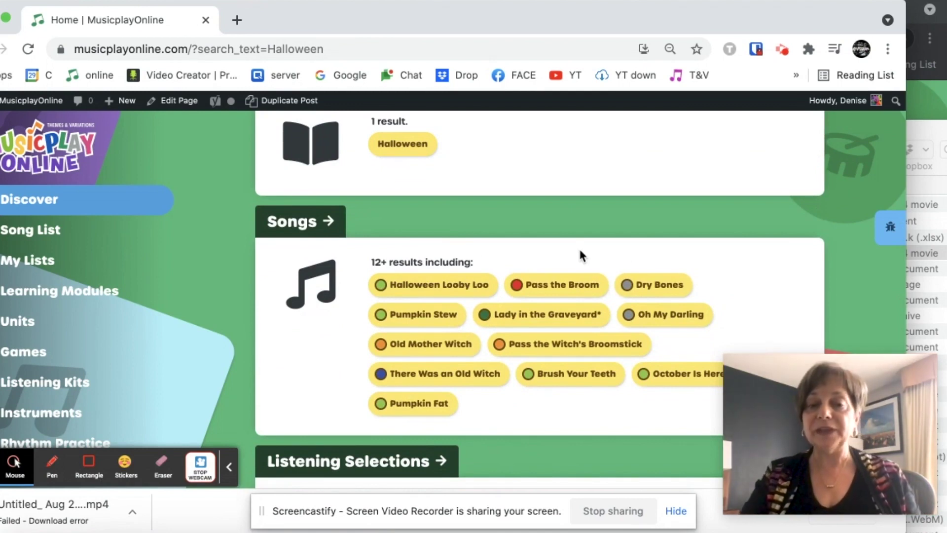
pyautogui.scroll(-3, 579, 247)
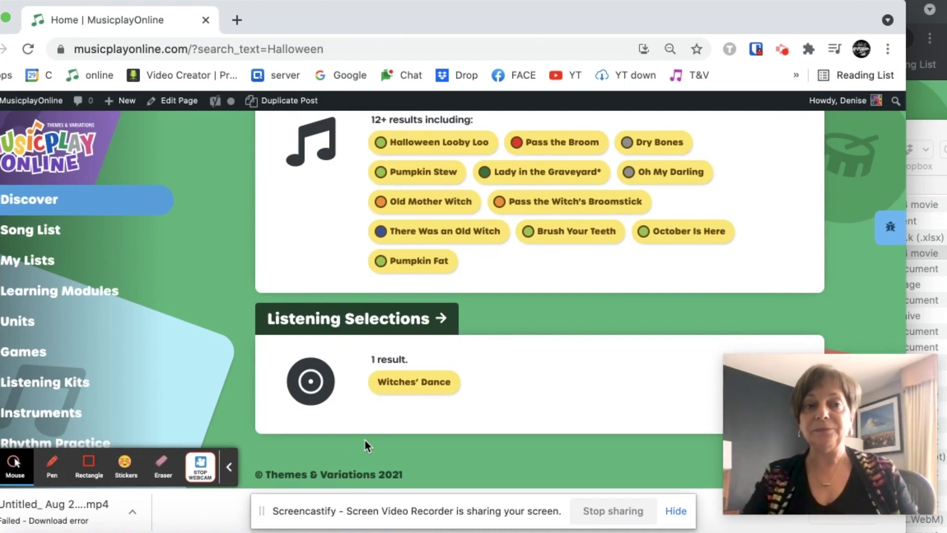
# - Open the All Songs list and filter it to Grade 1 songs
pyautogui.click(45, 238)
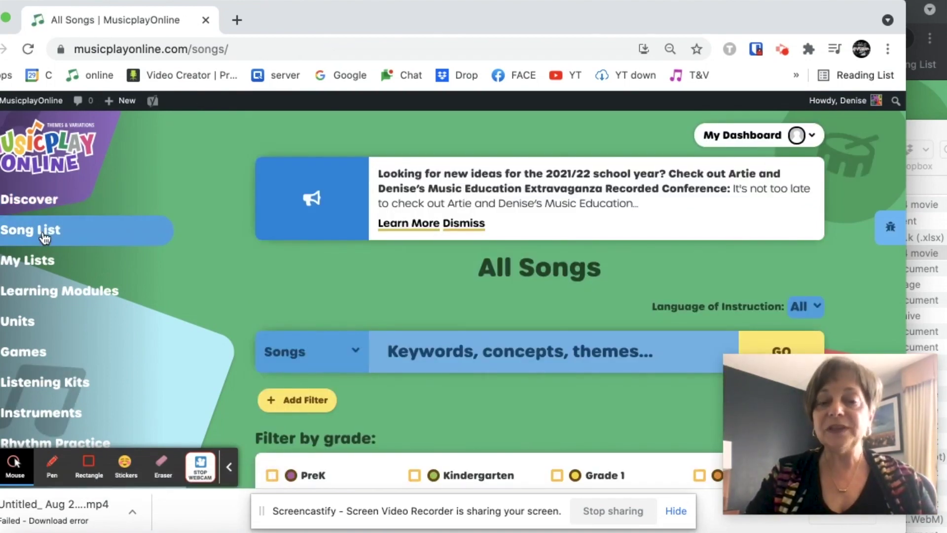
pyautogui.scroll(-3, 44, 237)
pyautogui.scroll(-3, 227, 311)
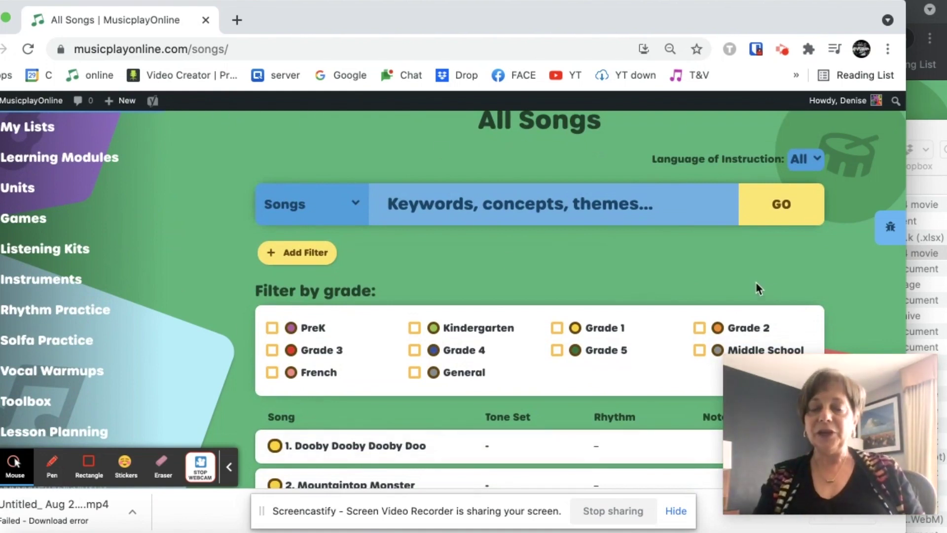
pyautogui.click(562, 335)
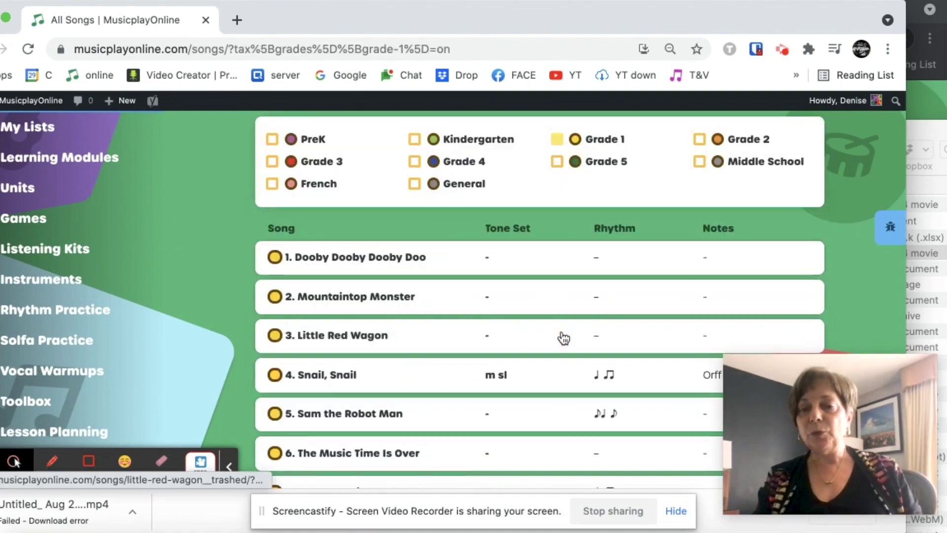
# - Review the Grade 1 songs' tone sets and rhythms, then untick the Grade 1 filter
pyautogui.scroll(-3, 563, 338)
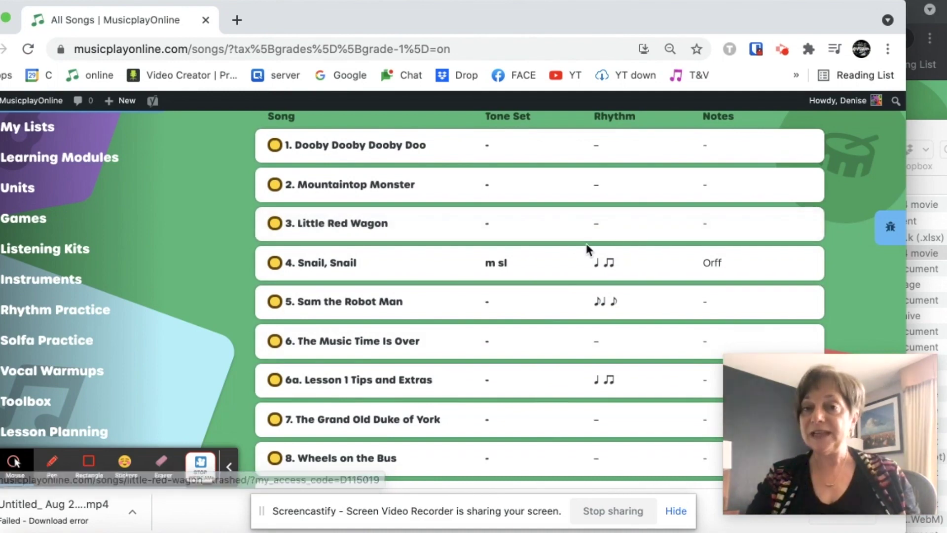
pyautogui.scroll(-6, 587, 246)
pyautogui.scroll(-10, 588, 250)
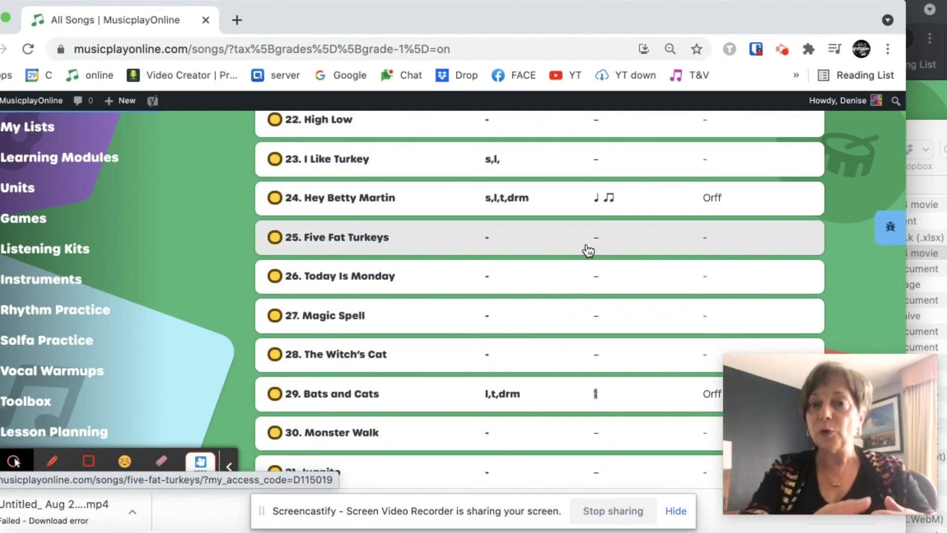
pyautogui.scroll(-9, 587, 249)
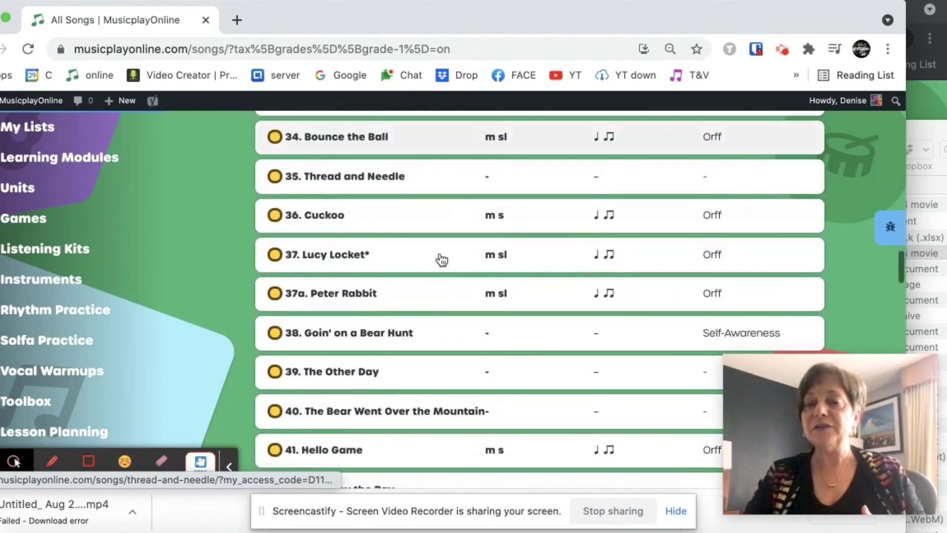
pyautogui.scroll(12, 557, 186)
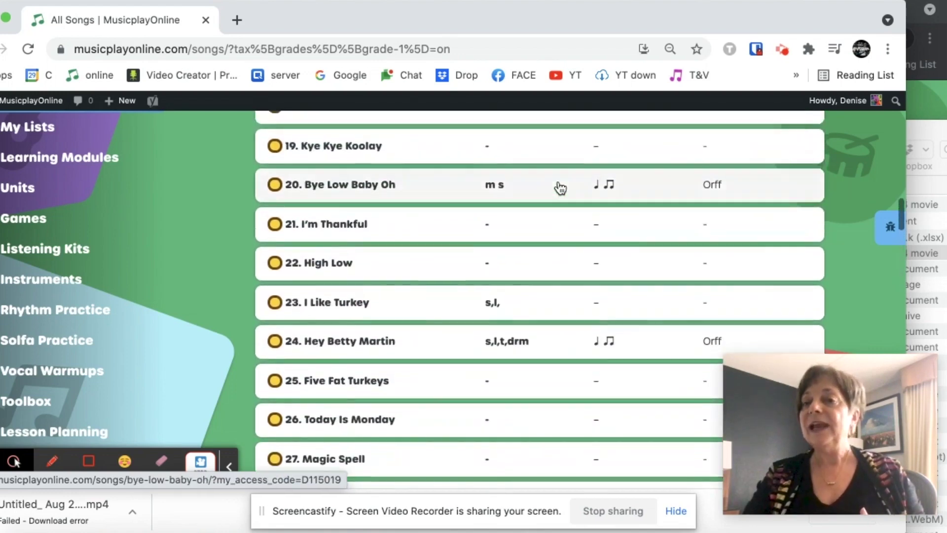
pyautogui.scroll(2, 560, 188)
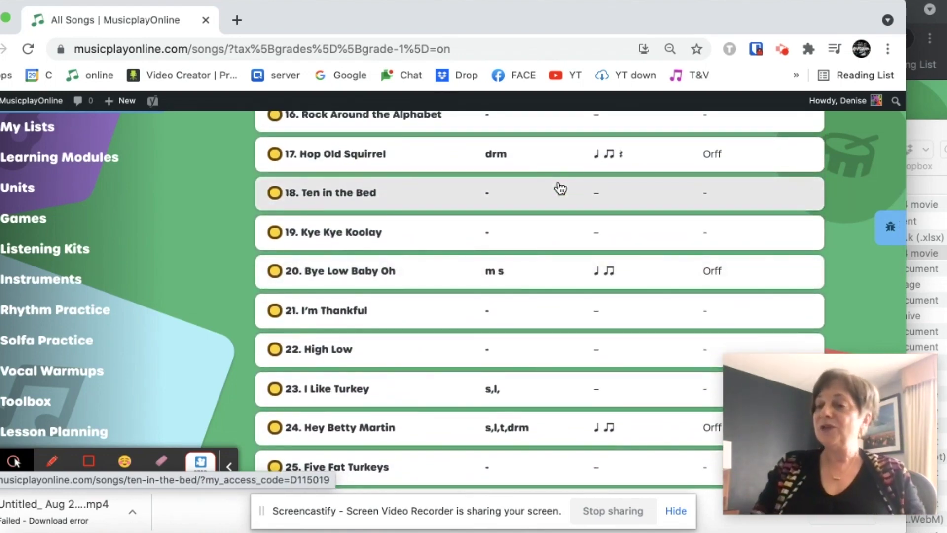
pyautogui.scroll(2, 559, 187)
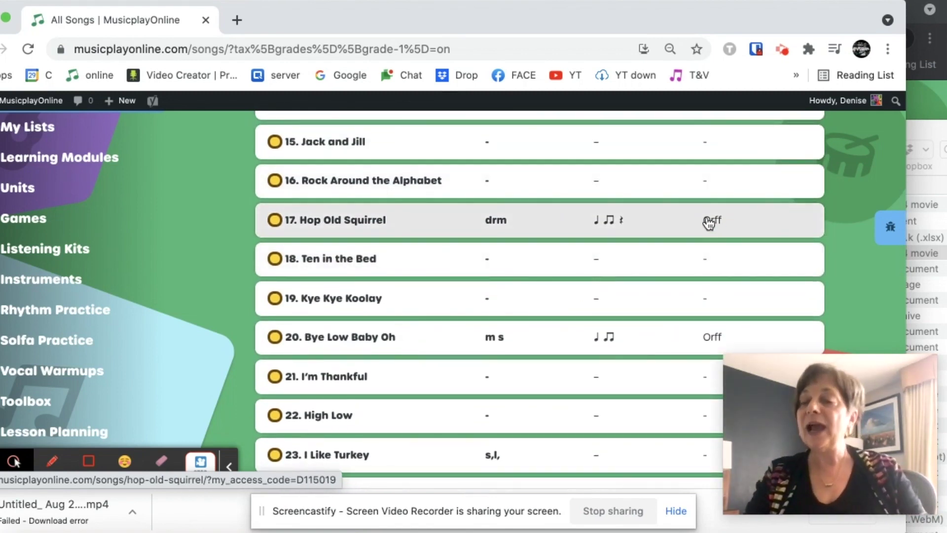
pyautogui.scroll(10, 708, 223)
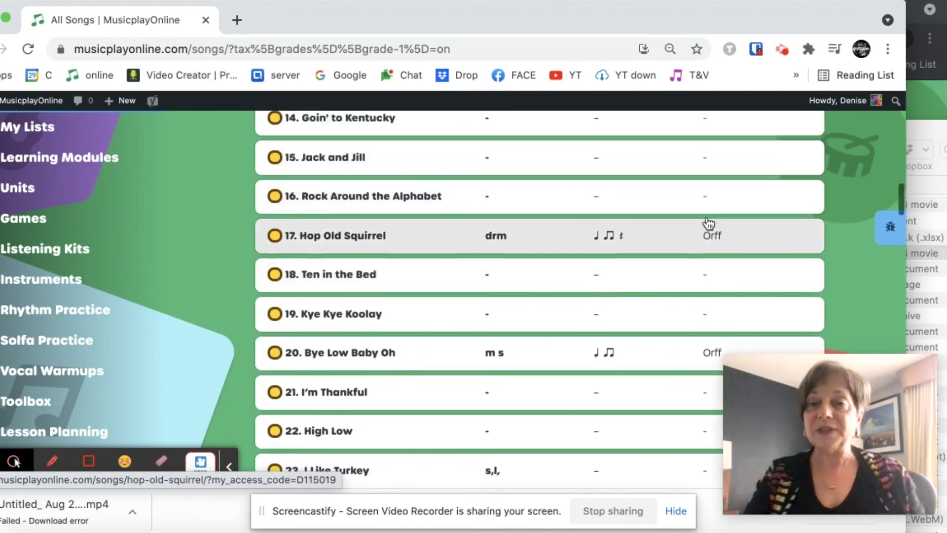
pyautogui.scroll(8, 708, 223)
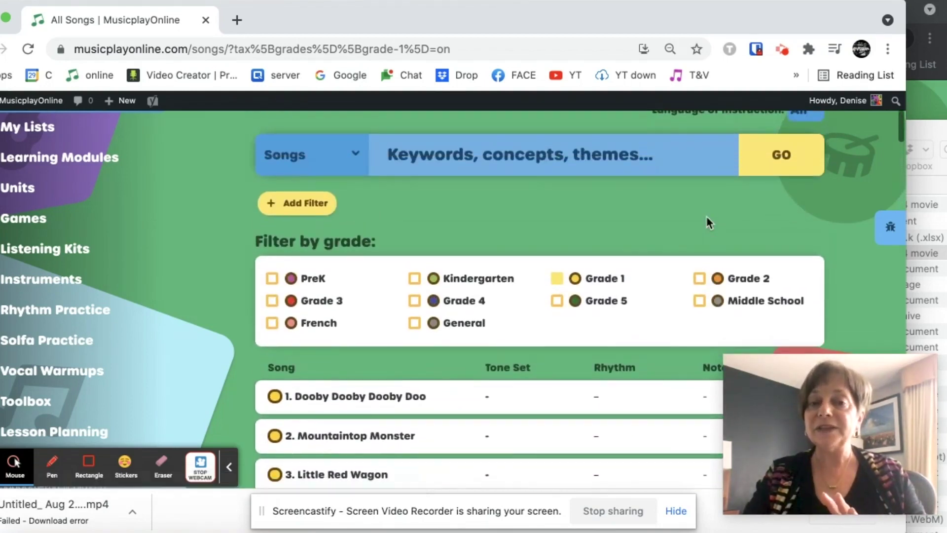
pyautogui.click(557, 278)
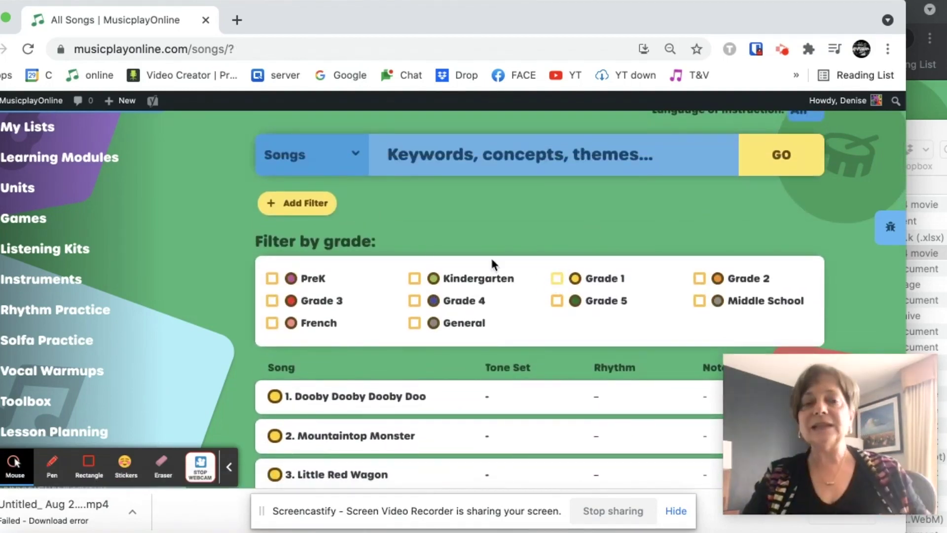
# - Add a Rhythm filter set to the four-sixteenth-note rhythm
pyautogui.click(302, 211)
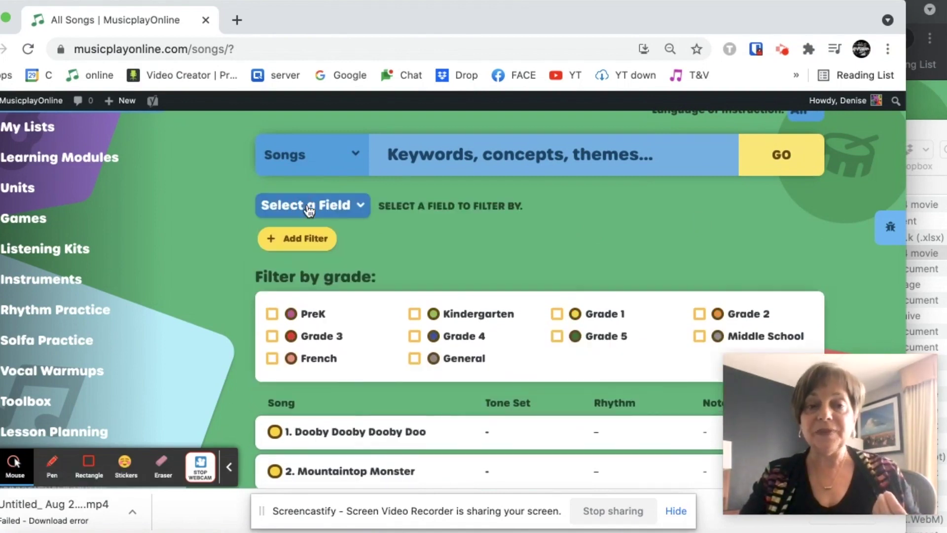
pyautogui.click(363, 205)
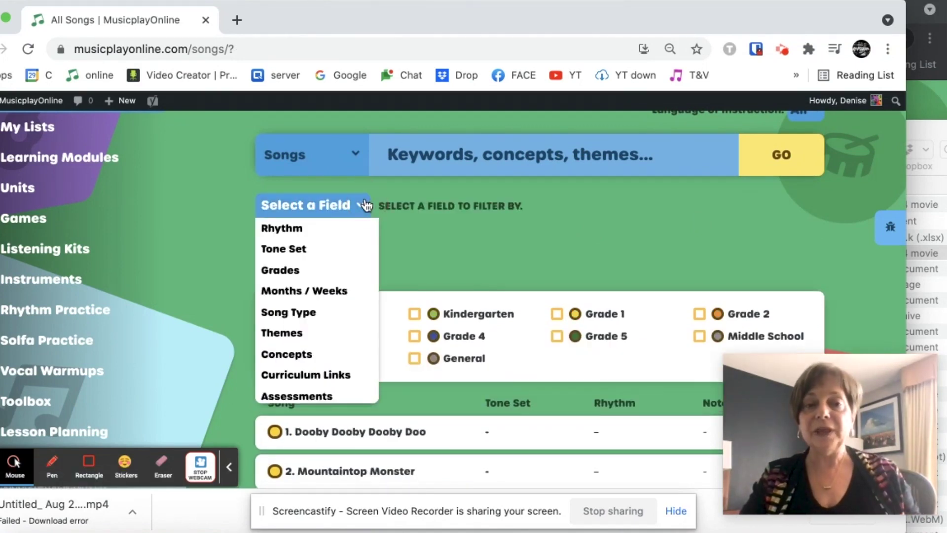
pyautogui.click(335, 227)
pyautogui.click(484, 205)
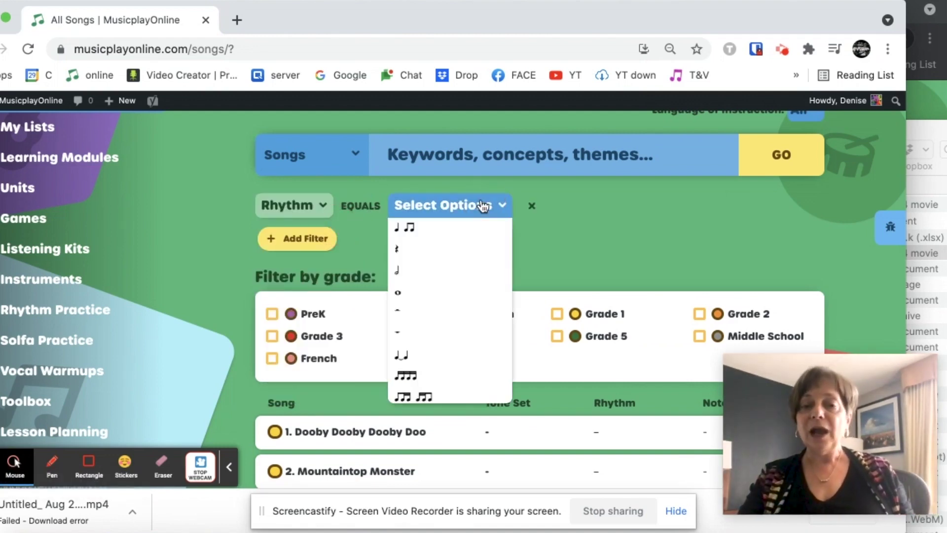
pyautogui.click(436, 375)
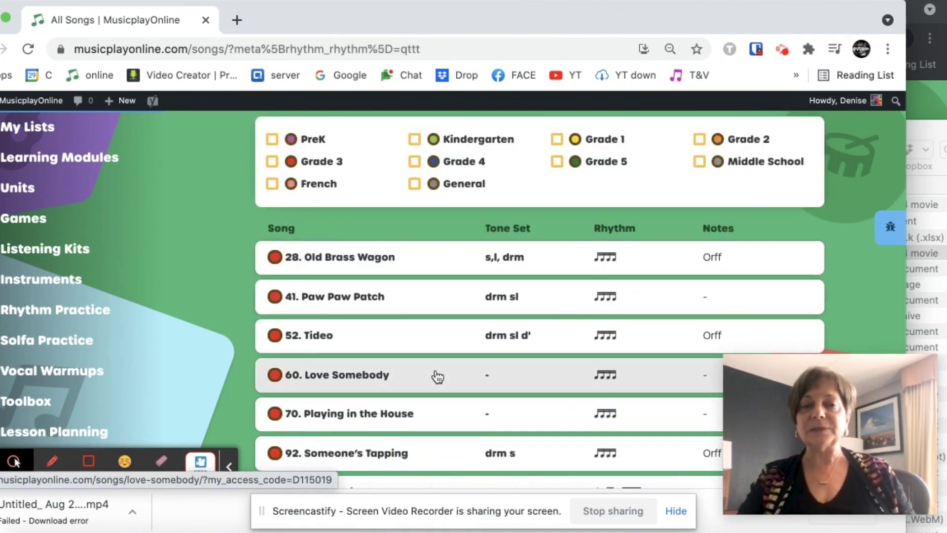
# - Browse the four-sixteenth-note songs, then remove the Rhythm filter
pyautogui.scroll(3, 437, 376)
pyautogui.scroll(-3, 437, 376)
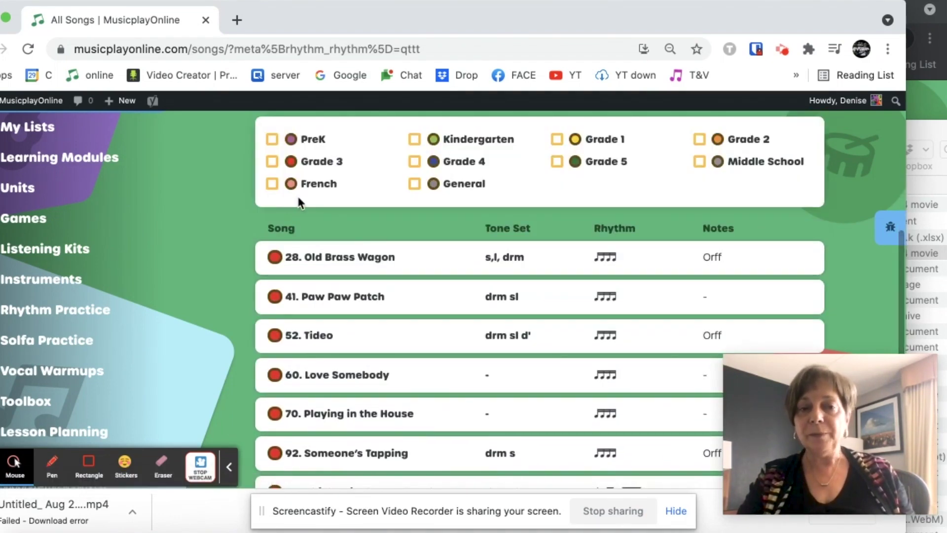
pyautogui.scroll(3, 299, 202)
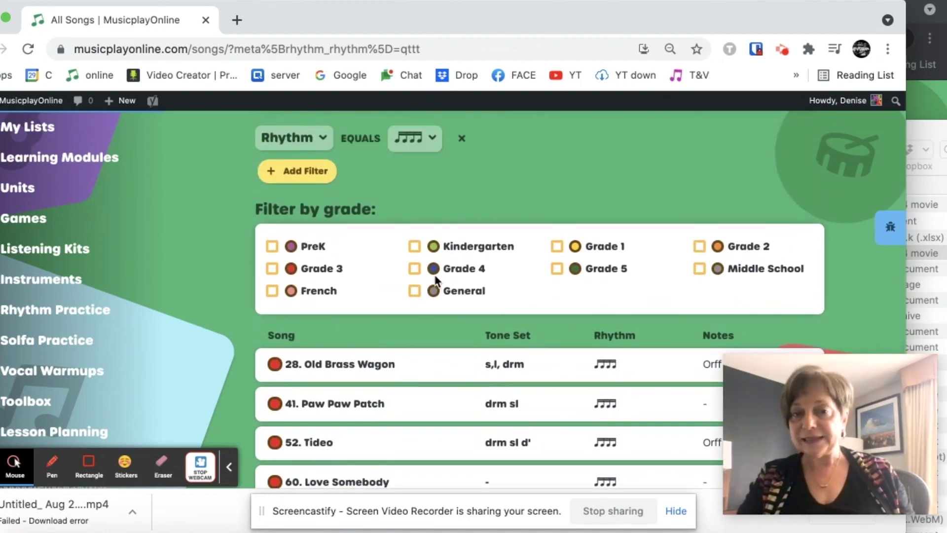
pyautogui.scroll(-6, 430, 286)
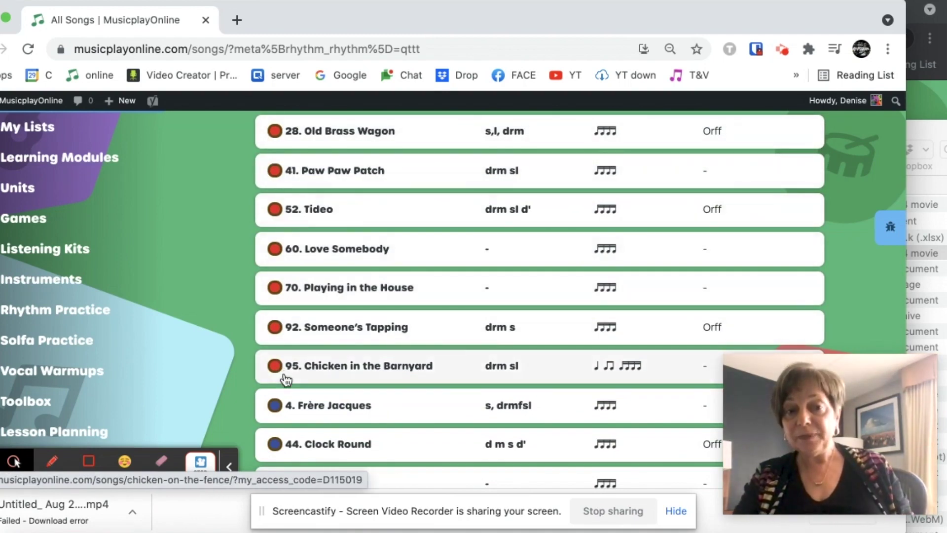
pyautogui.scroll(-3, 285, 380)
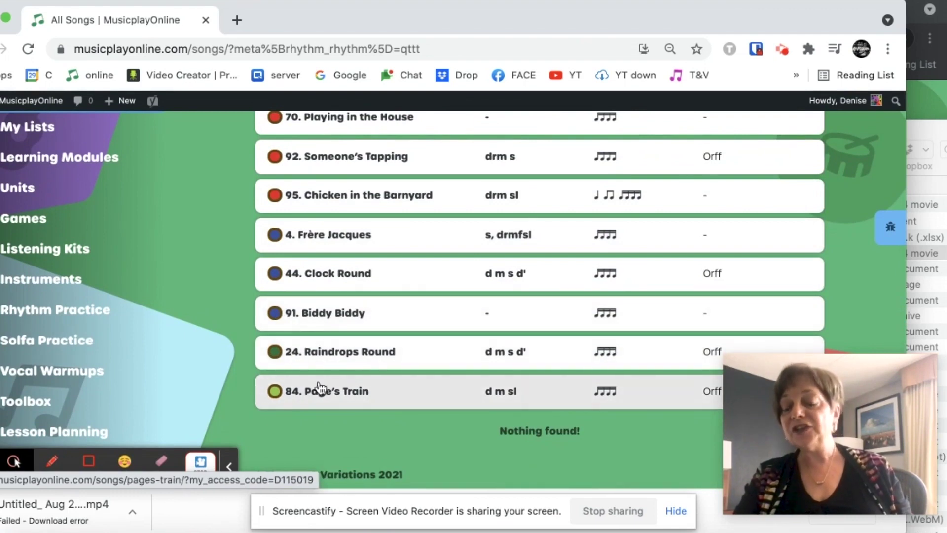
pyautogui.scroll(1, 575, 394)
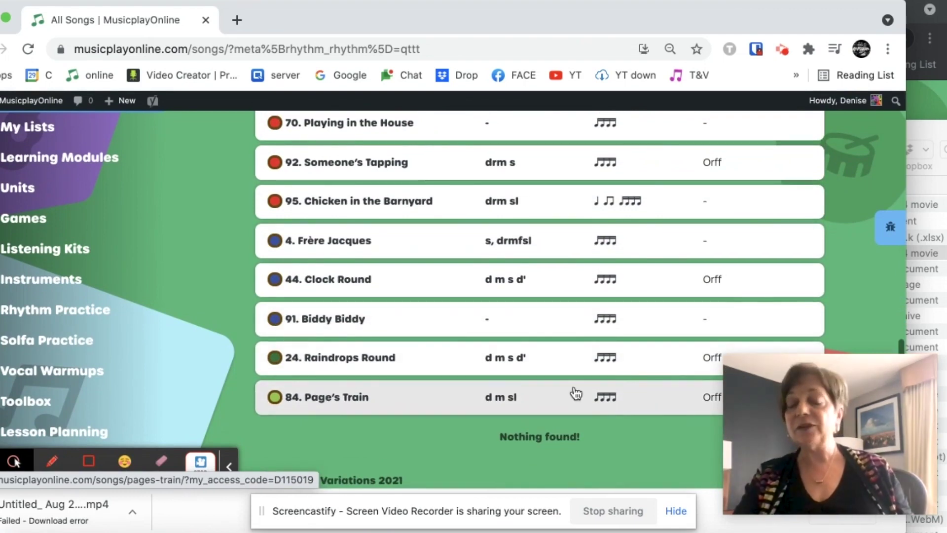
pyautogui.scroll(4, 576, 394)
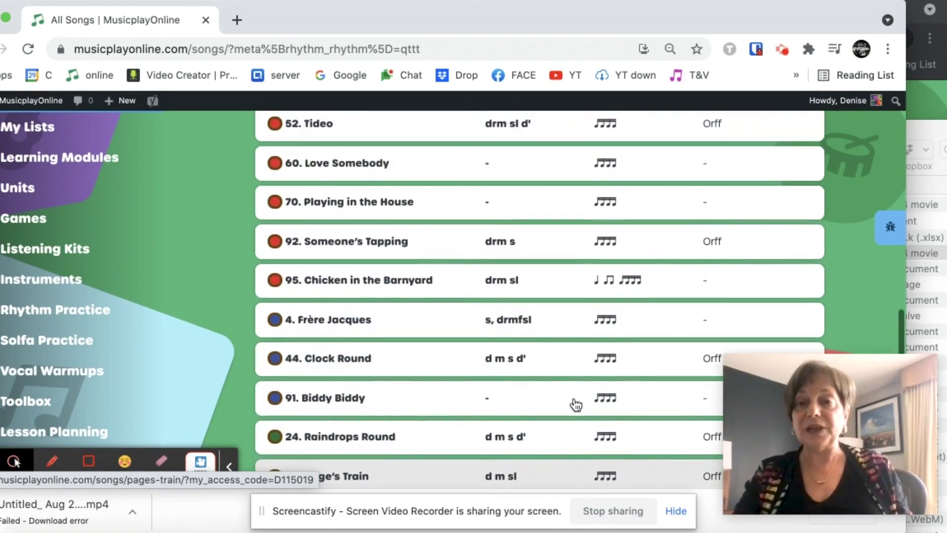
pyautogui.scroll(5, 576, 405)
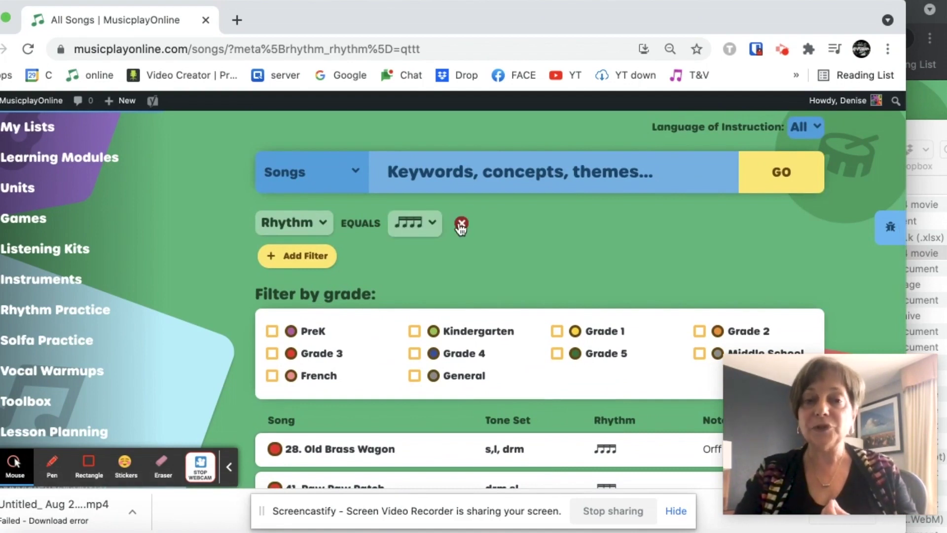
pyautogui.click(461, 226)
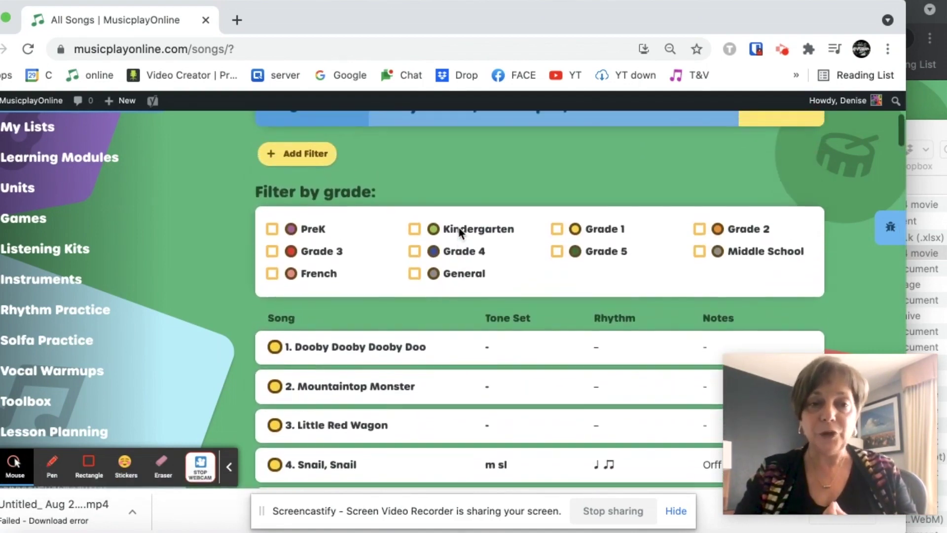
# - Add a Tone Set filter set to d'
pyautogui.click(309, 160)
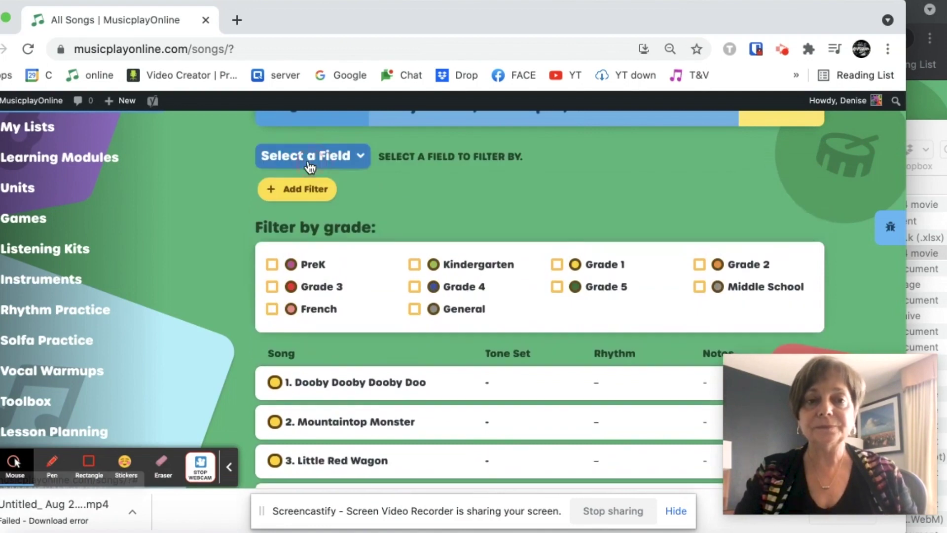
pyautogui.click(359, 157)
pyautogui.click(317, 200)
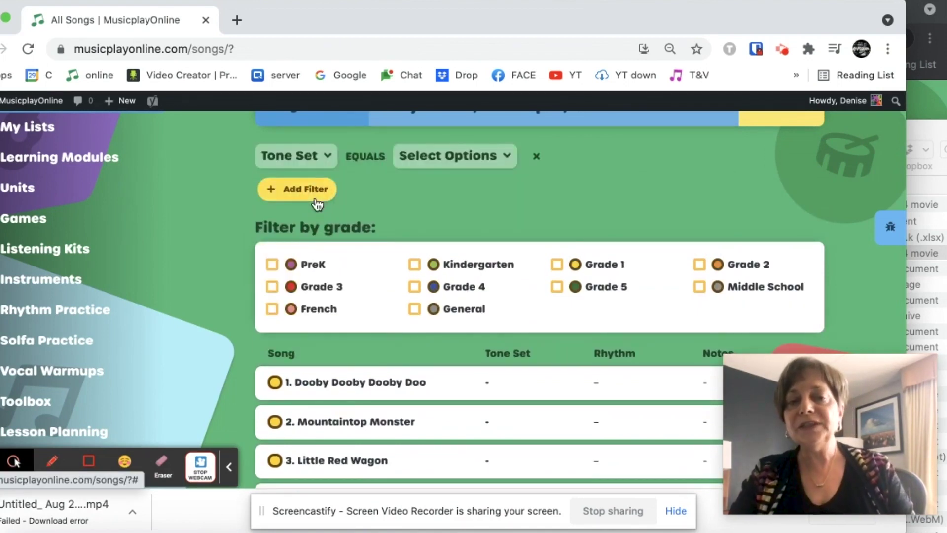
pyautogui.click(482, 157)
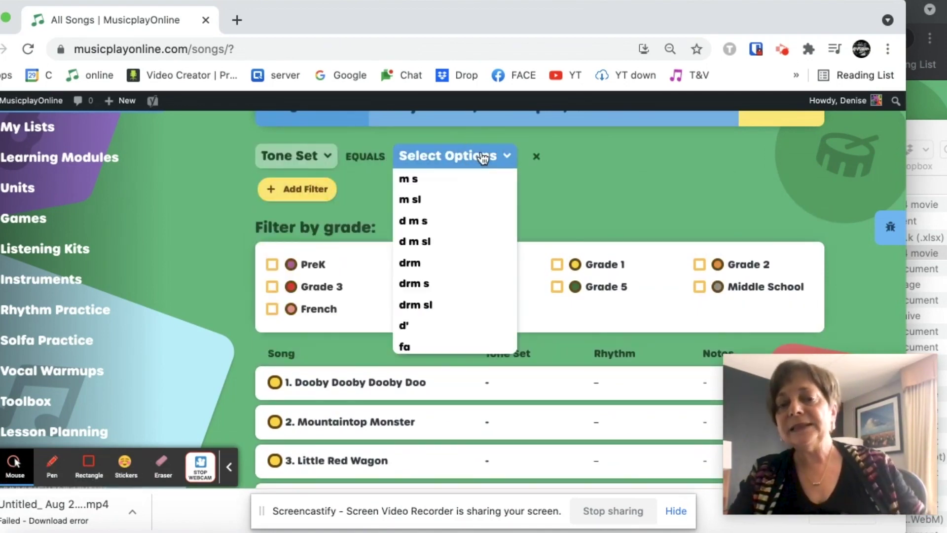
pyautogui.click(433, 327)
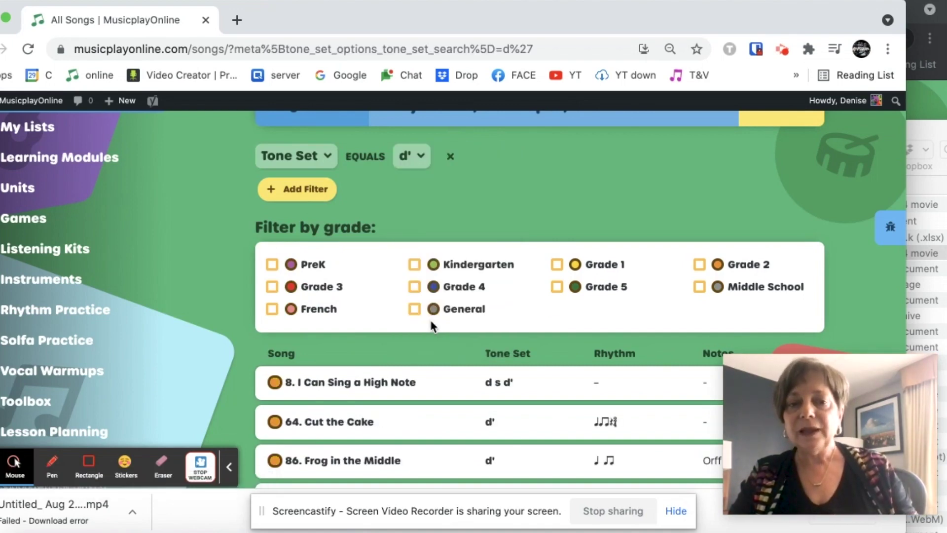
# - Scroll through the d' tone-set songs, such as I Can Sing a High Note
pyautogui.scroll(-5, 431, 325)
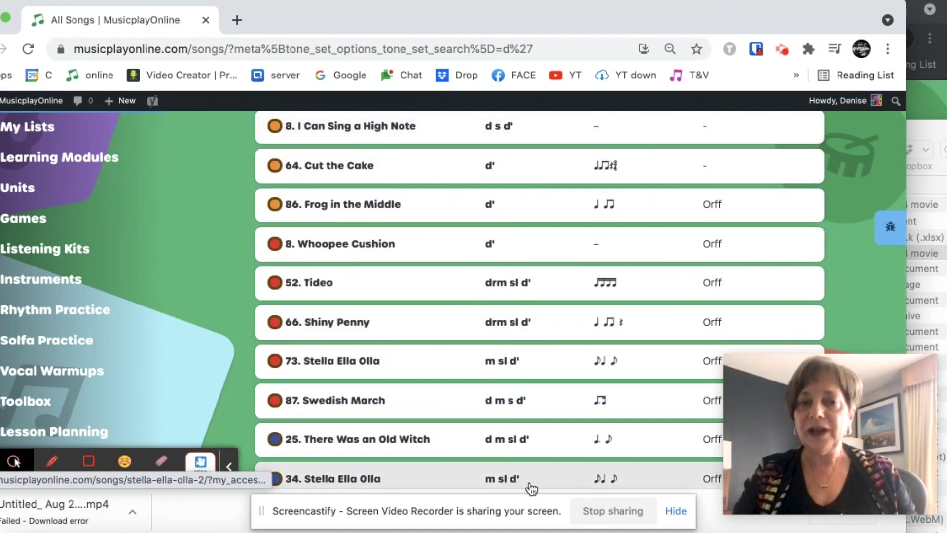
pyautogui.scroll(1, 513, 420)
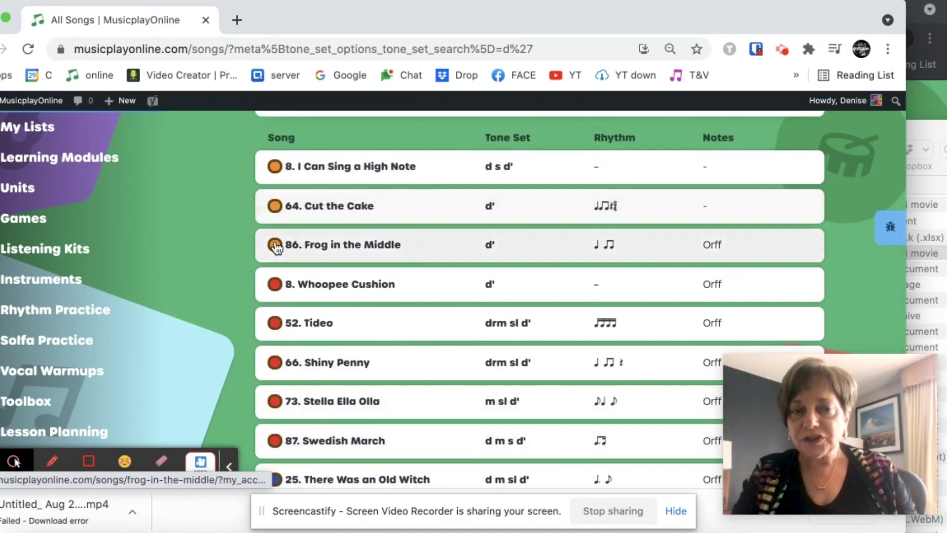
pyautogui.scroll(-3, 277, 276)
pyautogui.scroll(-2, 291, 276)
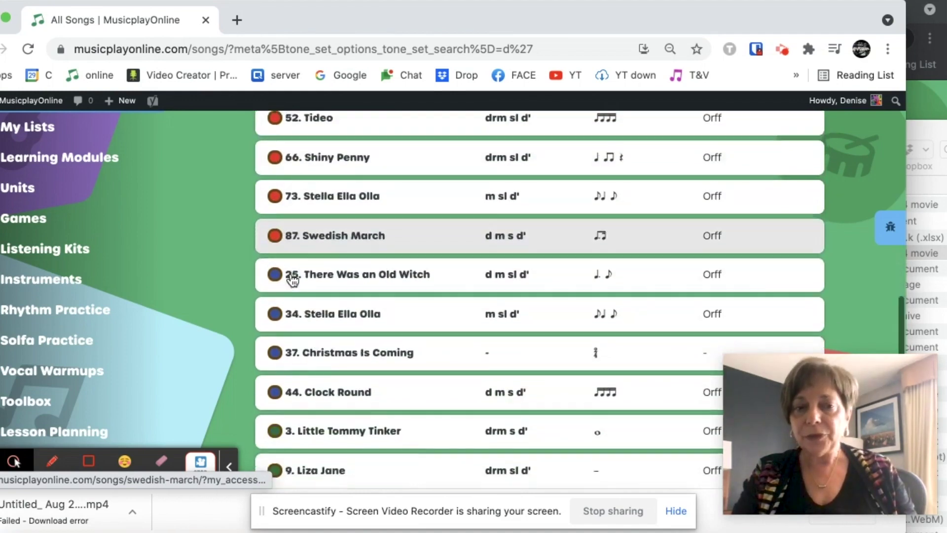
pyautogui.scroll(-1, 293, 335)
pyautogui.scroll(-2, 293, 335)
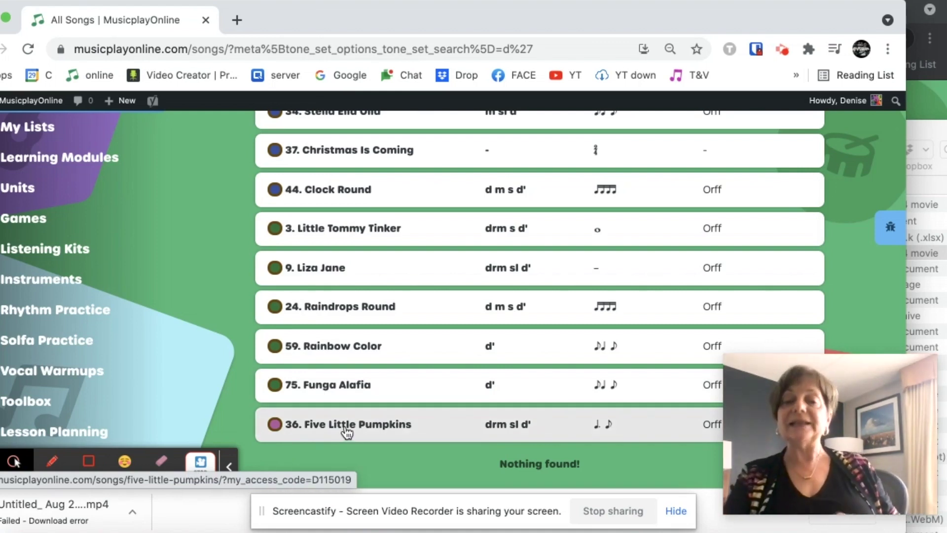
pyautogui.scroll(7, 346, 432)
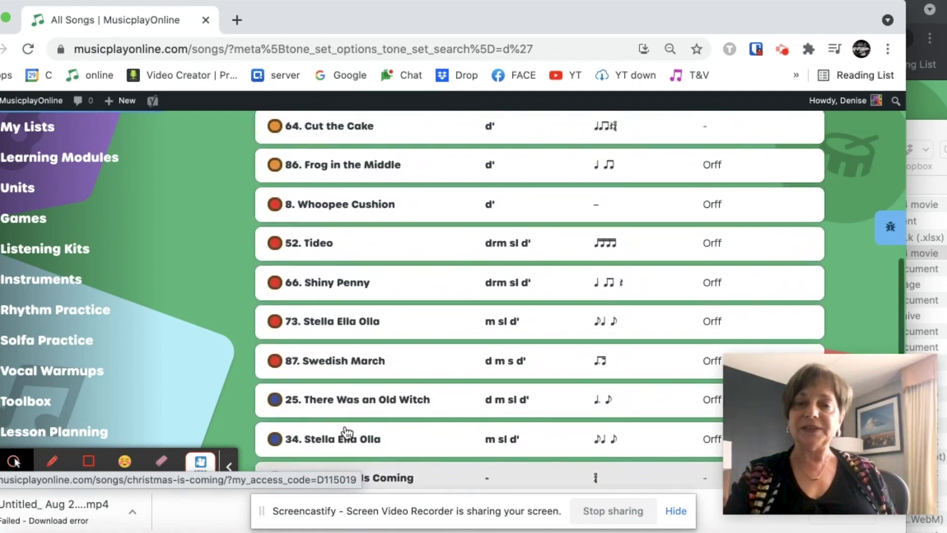
pyautogui.scroll(3, 347, 432)
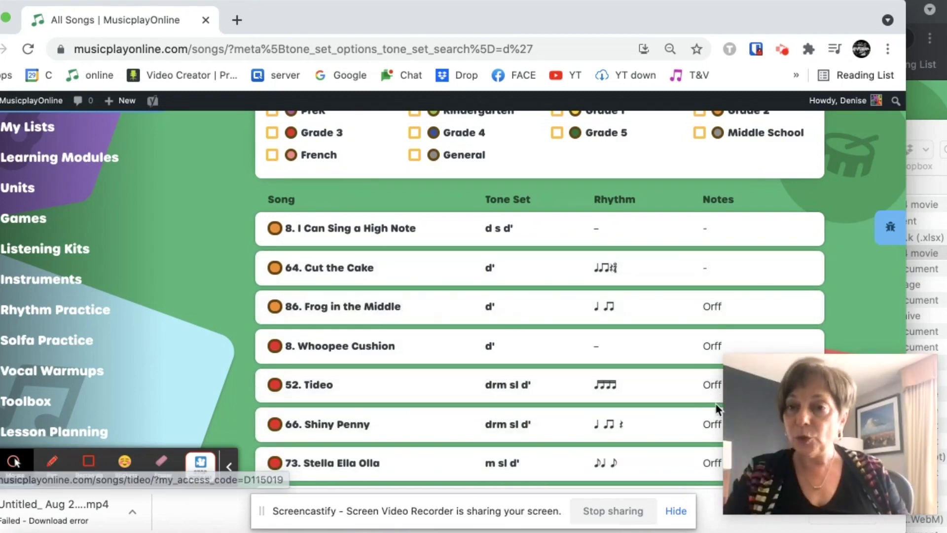
pyautogui.scroll(3, 447, 196)
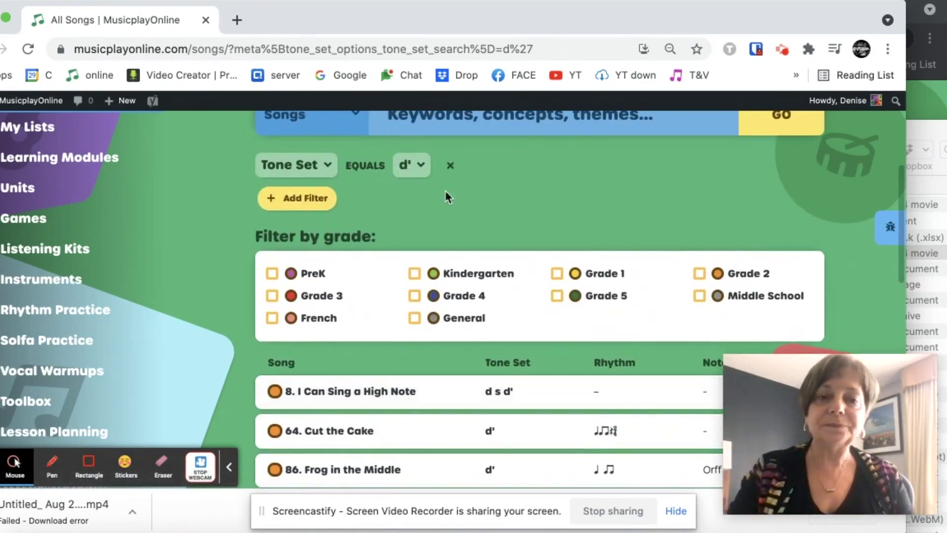
# - Remove the Tone Set filter and add a Song Type filter set to Choral
pyautogui.click(449, 166)
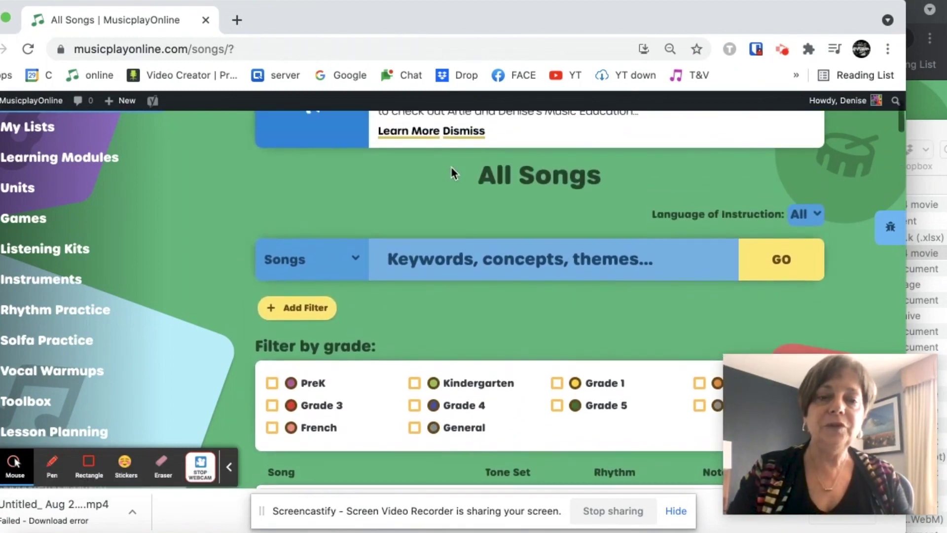
pyautogui.click(303, 316)
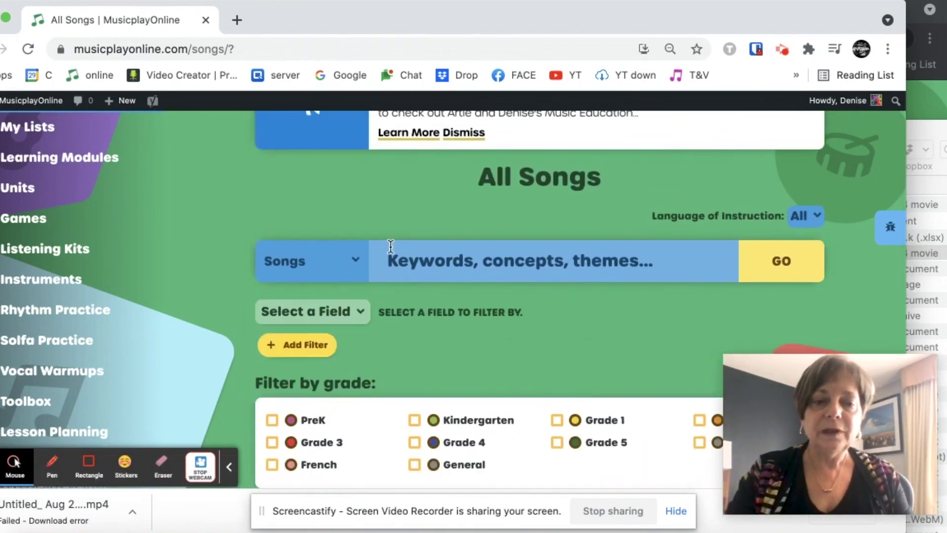
pyautogui.scroll(-3, 412, 243)
pyautogui.click(359, 173)
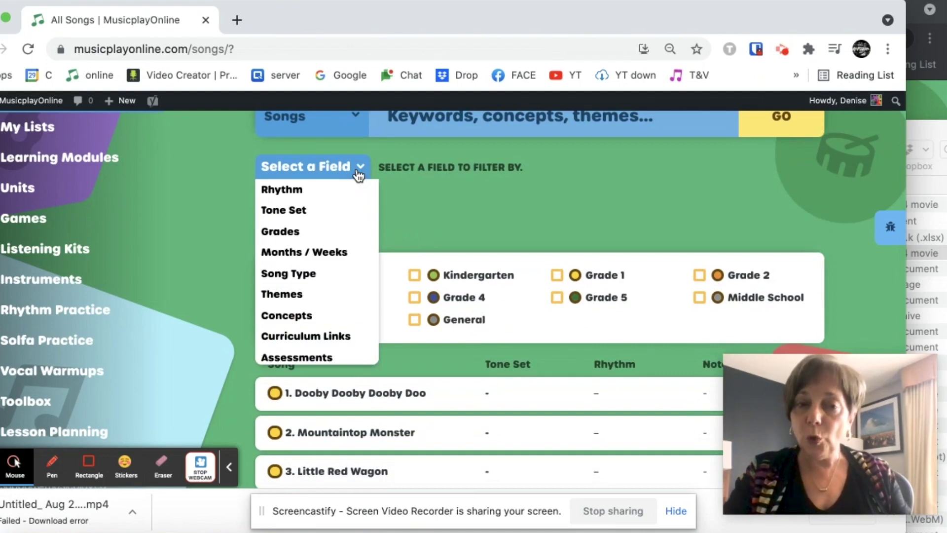
pyautogui.click(298, 274)
pyautogui.click(500, 162)
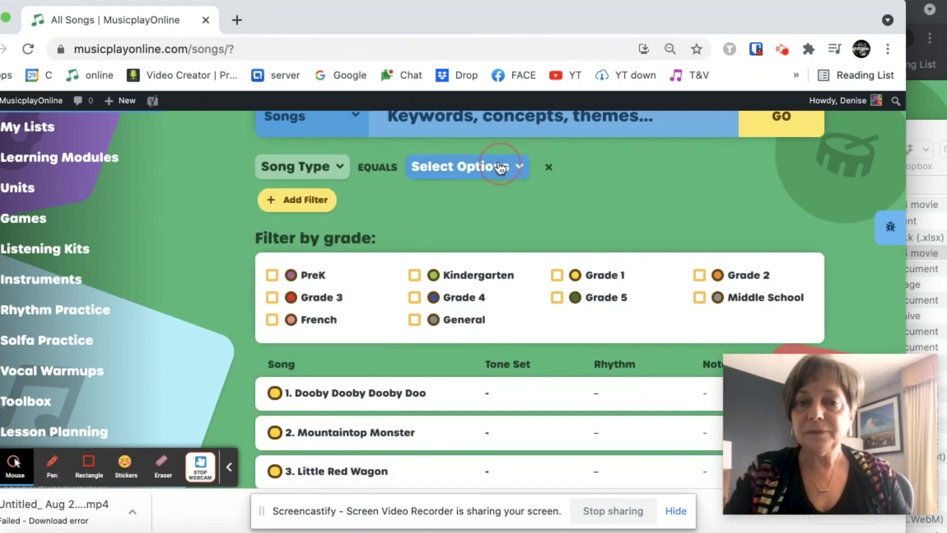
pyautogui.click(415, 218)
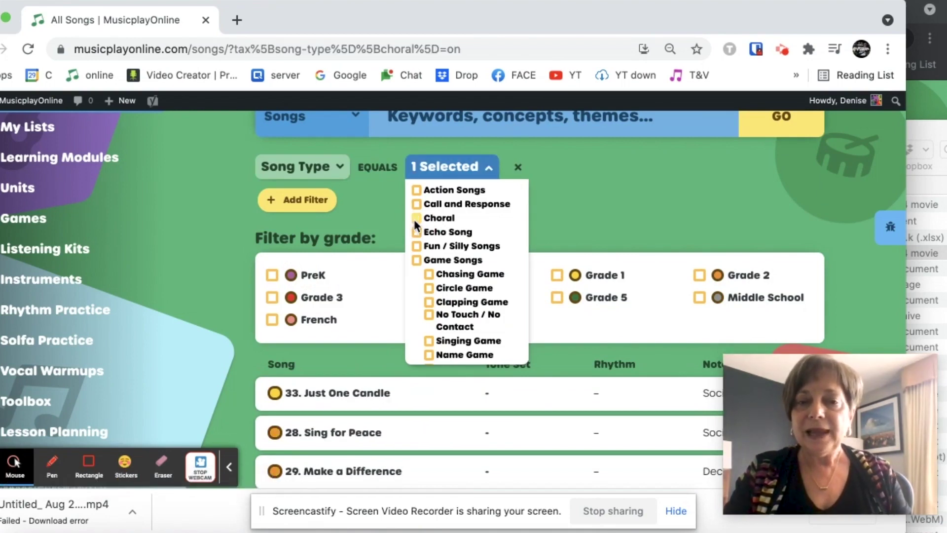
pyautogui.scroll(-10, 558, 249)
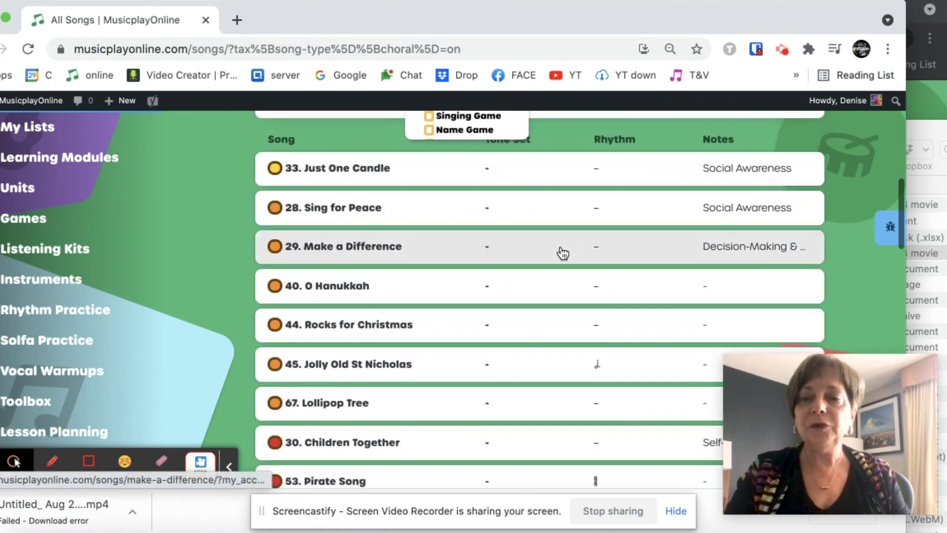
pyautogui.scroll(-5, 562, 253)
pyautogui.scroll(9, 562, 253)
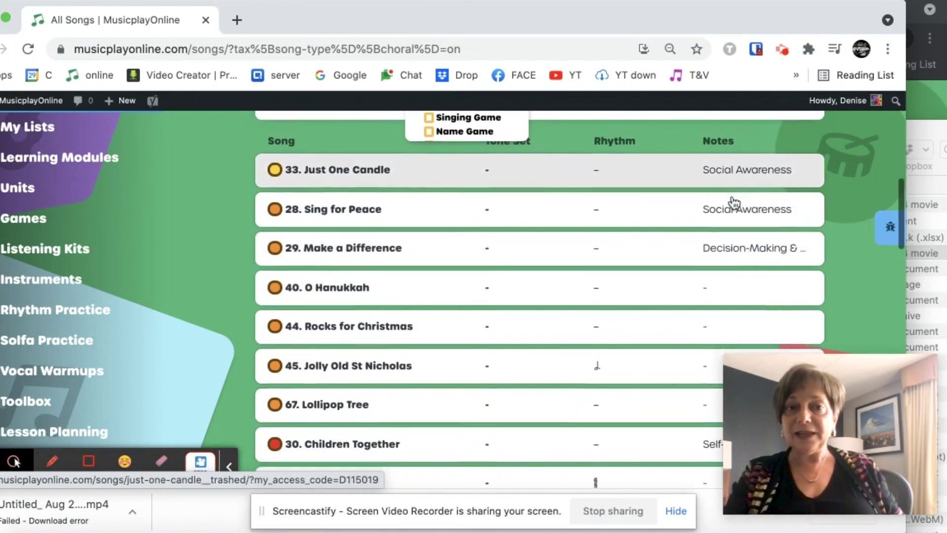
pyautogui.scroll(-4, 733, 202)
pyautogui.scroll(3, 732, 202)
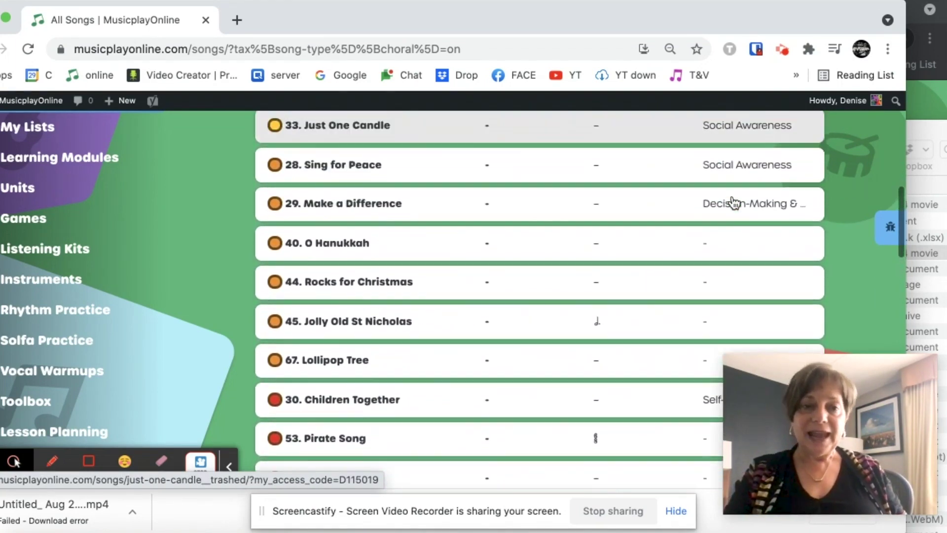
pyautogui.scroll(2, 732, 202)
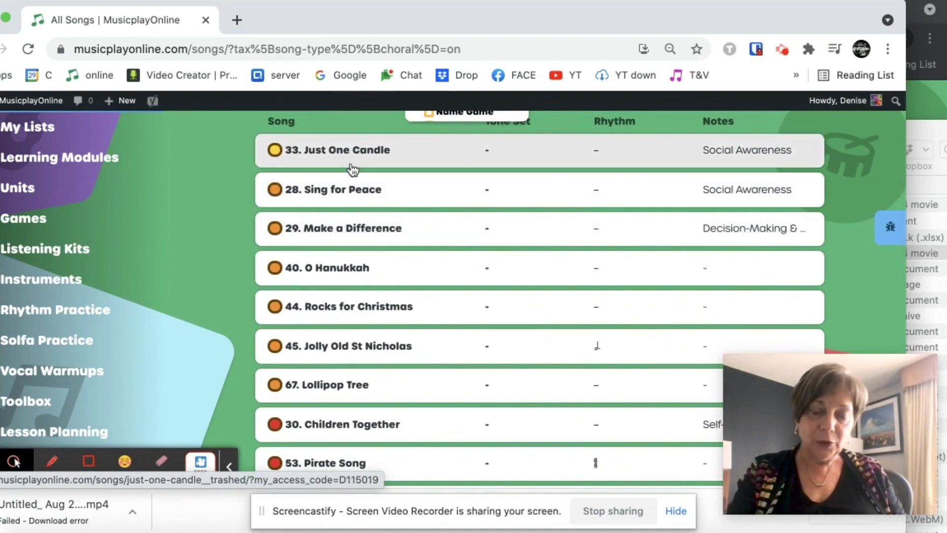
pyautogui.scroll(-5, 340, 321)
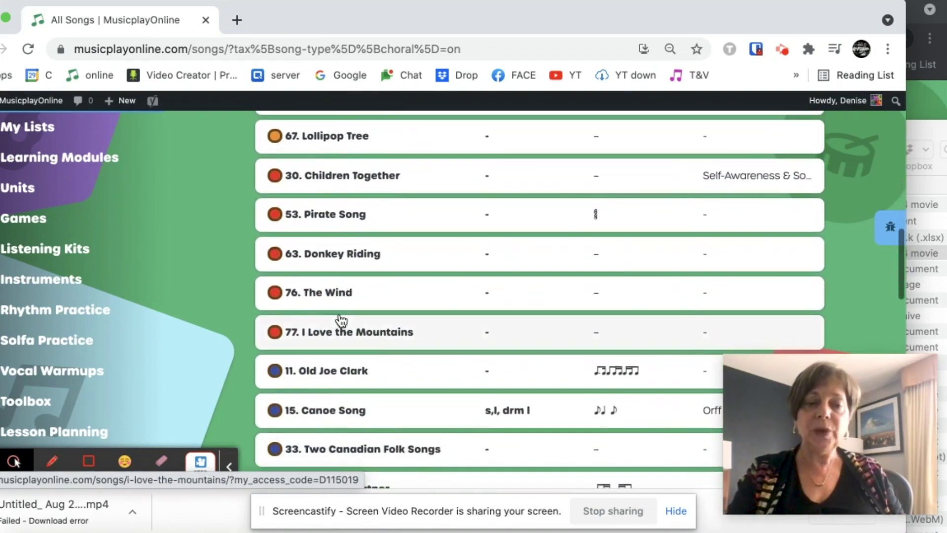
pyautogui.scroll(-6, 355, 305)
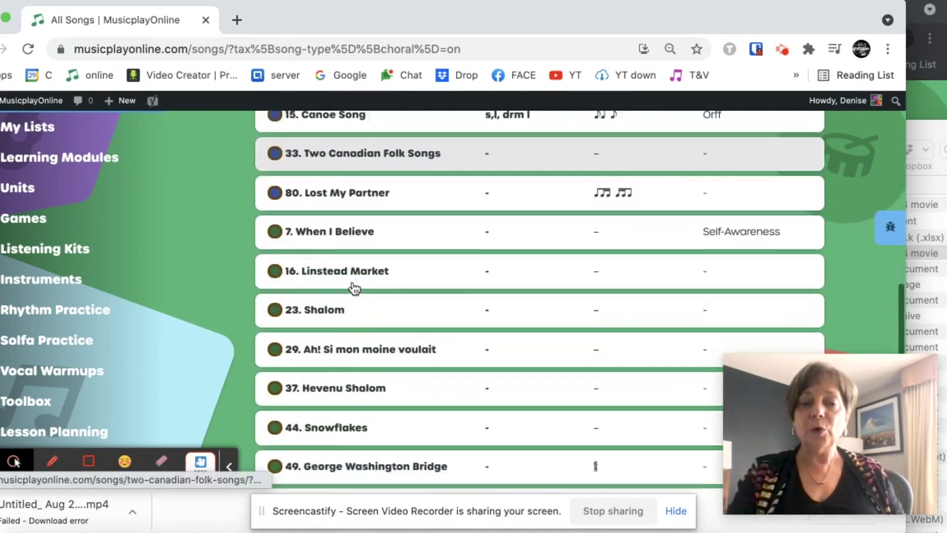
pyautogui.scroll(-1, 355, 289)
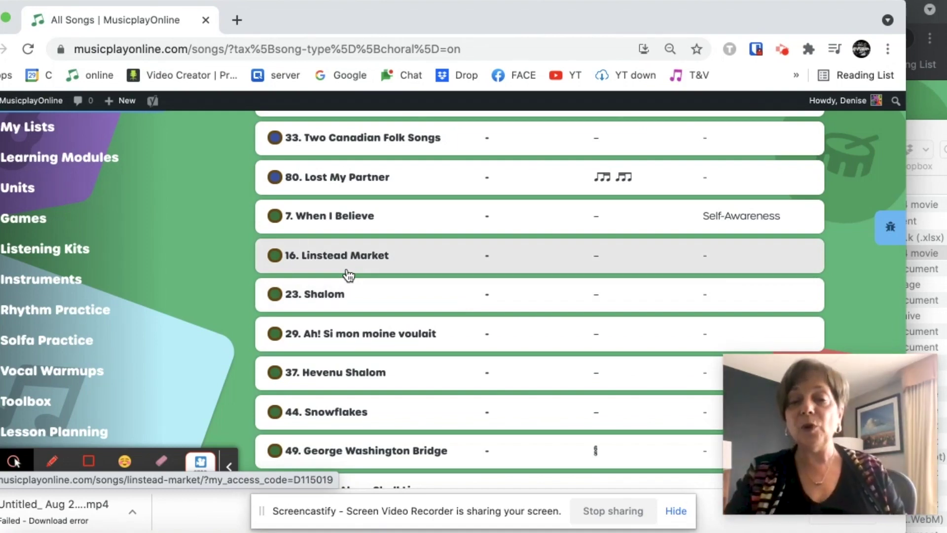
pyautogui.scroll(-10, 348, 275)
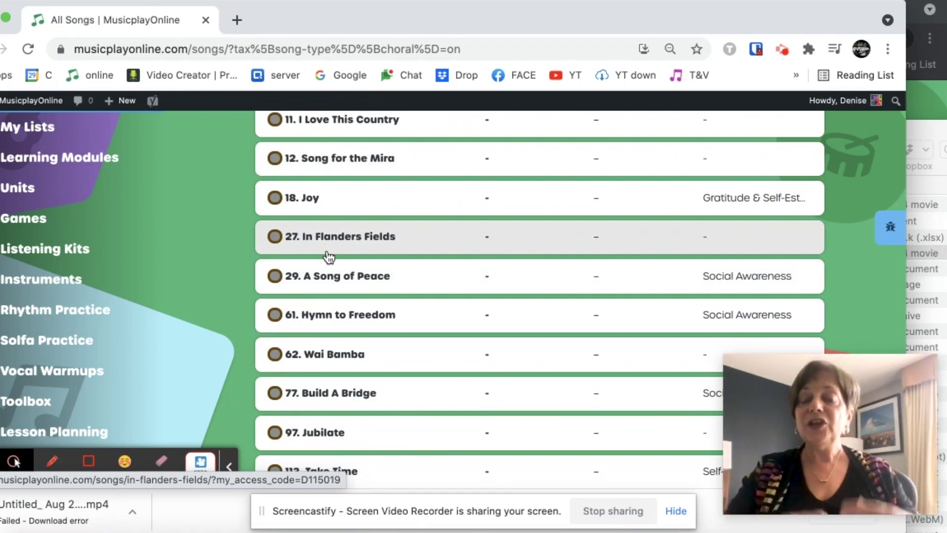
pyautogui.scroll(-3, 329, 257)
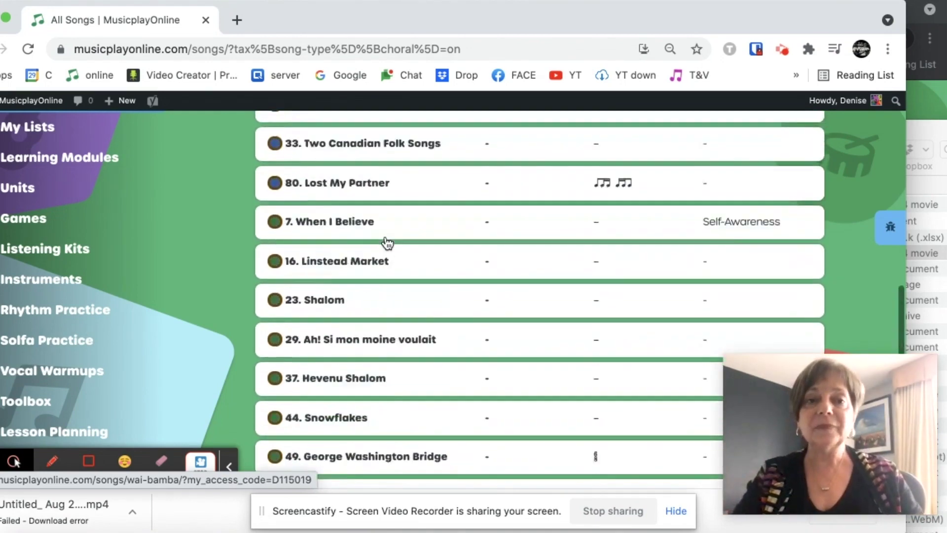
pyautogui.scroll(6, 387, 243)
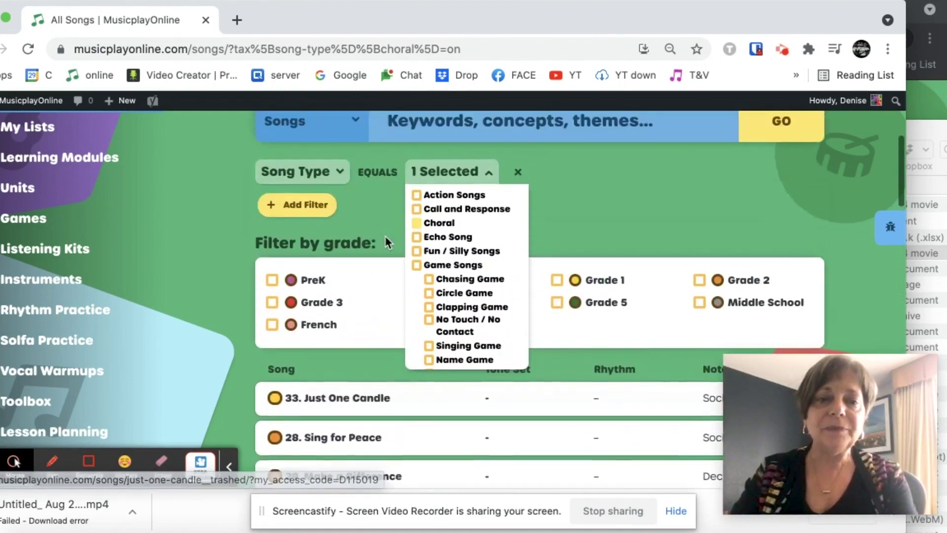
# - Replace the Song Type filter with a new one that includes Game Songs
pyautogui.click(518, 228)
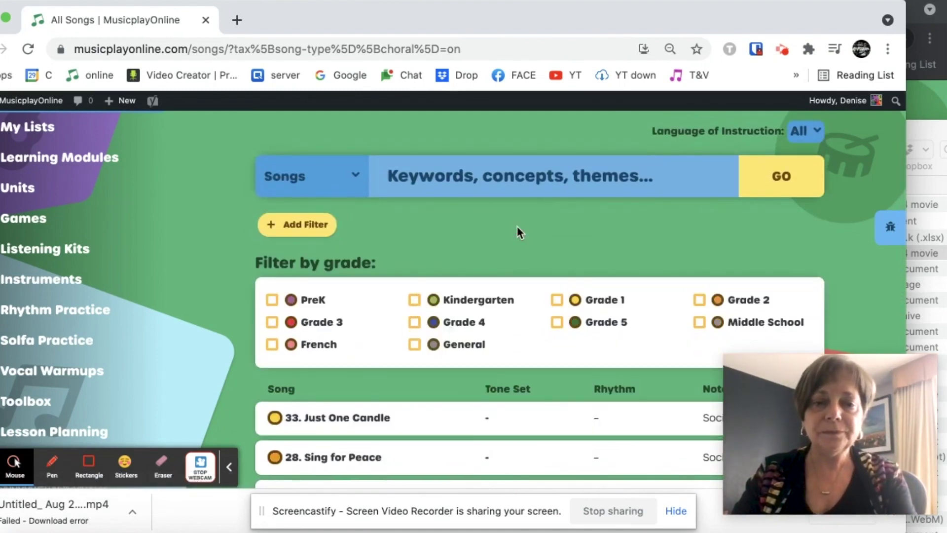
pyautogui.scroll(3, 347, 217)
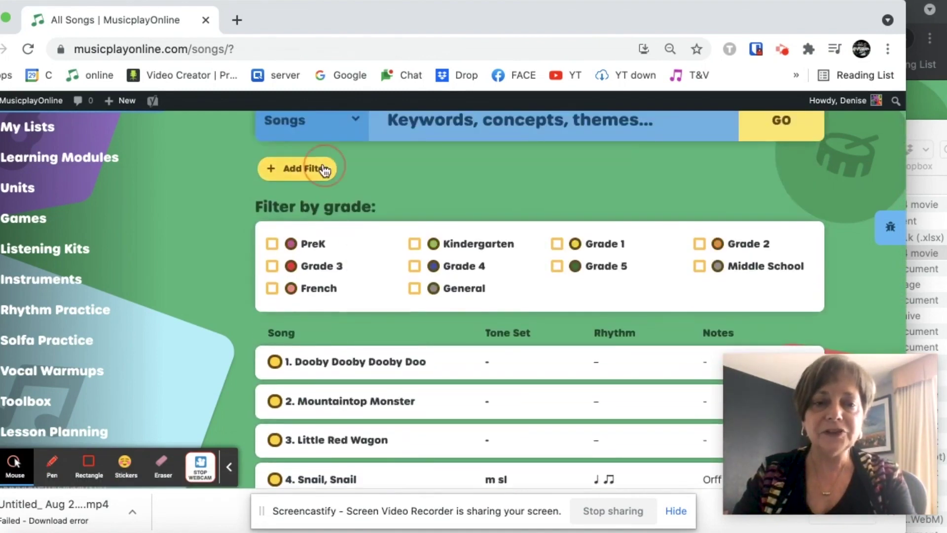
pyautogui.click(326, 170)
pyautogui.click(363, 171)
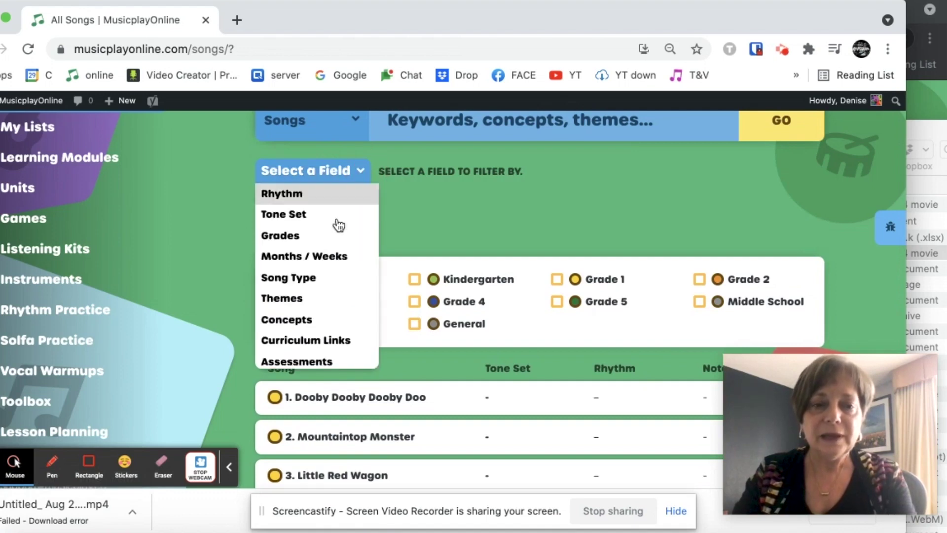
pyautogui.click(325, 279)
pyautogui.click(519, 172)
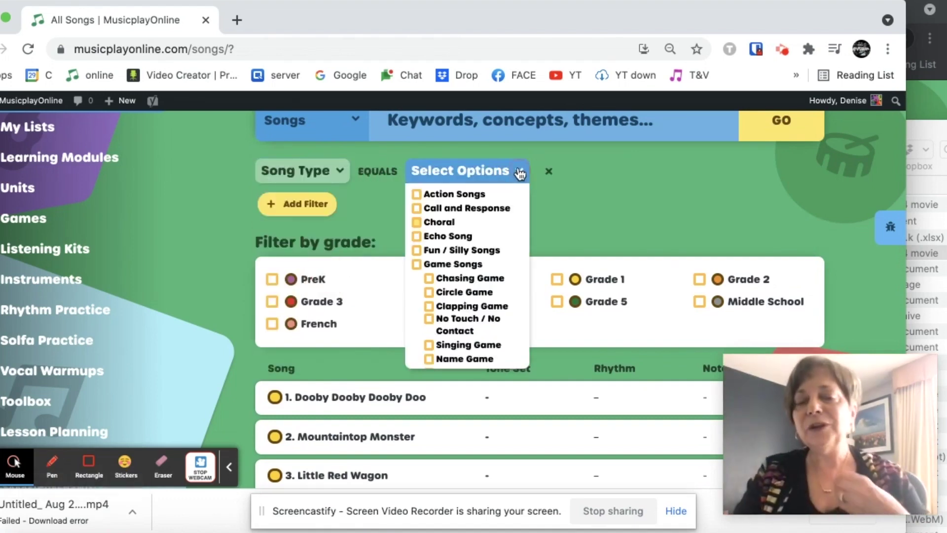
pyautogui.click(415, 265)
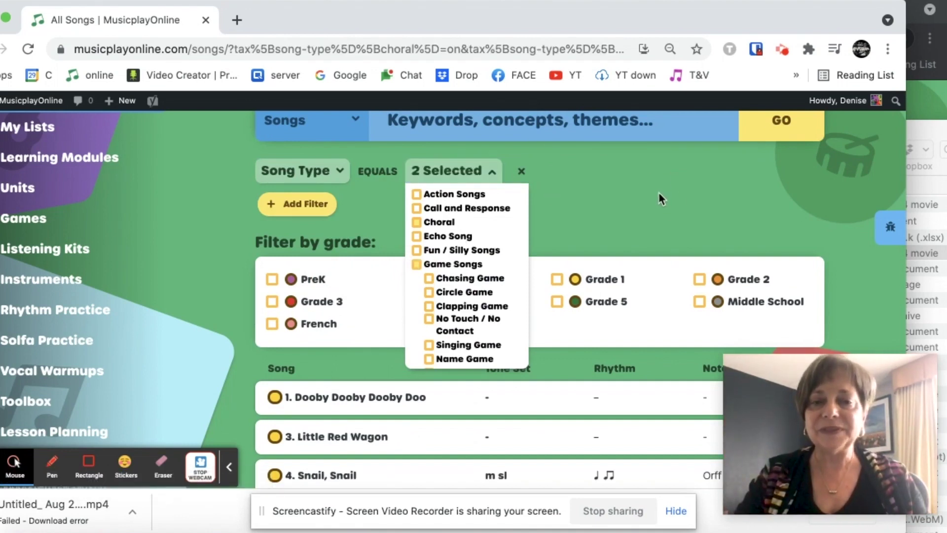
# - Browse the matching songs, such as Plainsies Clapsies, Turkey Lurkey and Seven Up
pyautogui.scroll(-4, 658, 217)
pyautogui.scroll(-4, 657, 219)
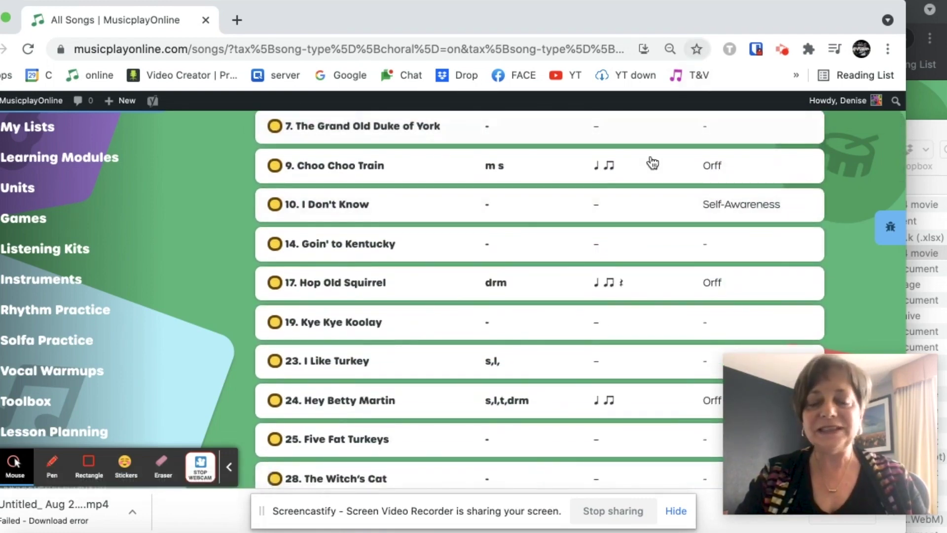
pyautogui.scroll(-8, 640, 162)
pyautogui.scroll(-20, 641, 162)
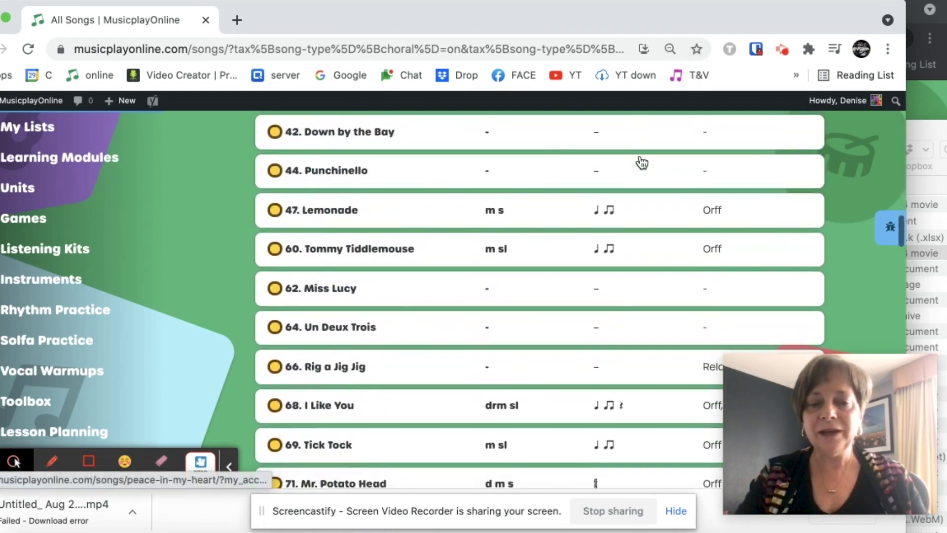
pyautogui.scroll(-5, 641, 162)
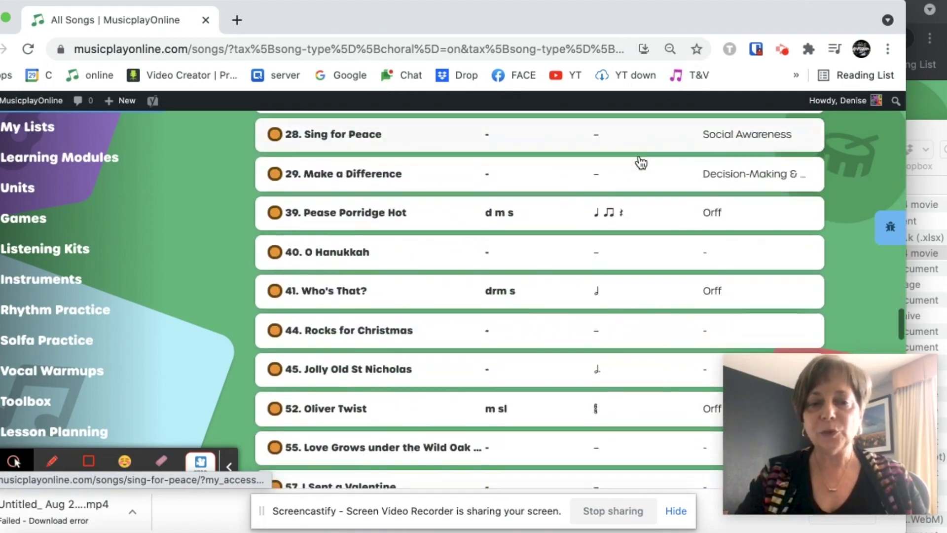
pyautogui.scroll(20, 641, 162)
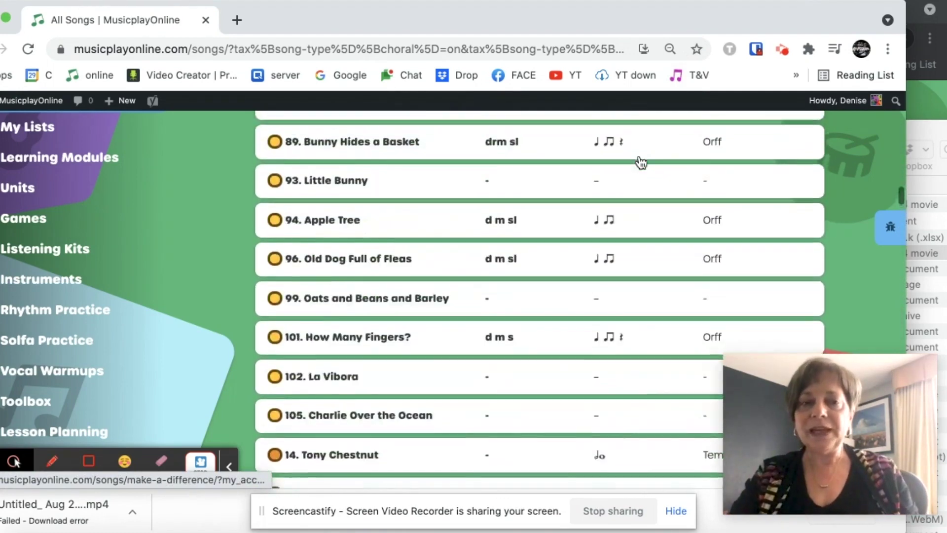
pyautogui.scroll(20, 642, 162)
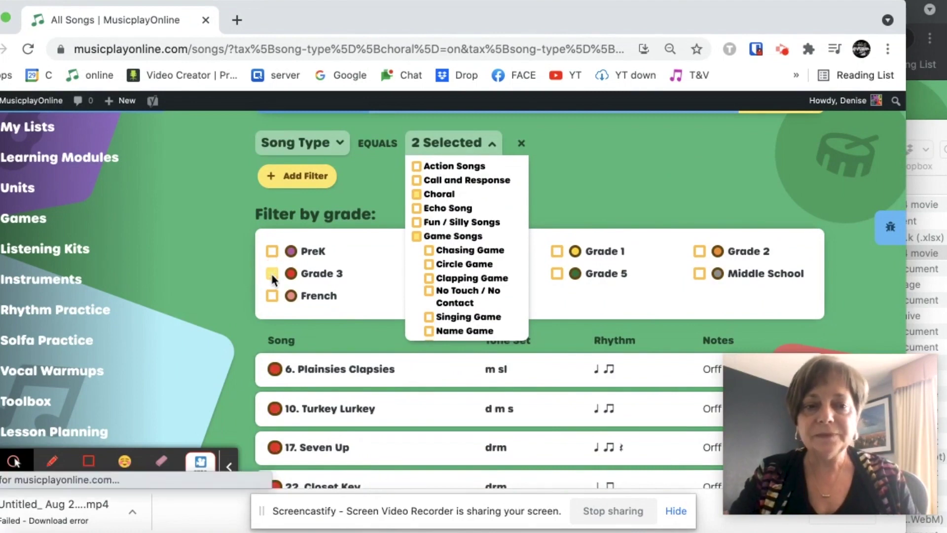
# - Review the Grade 3 song list, then remove the Song Type filter
pyautogui.scroll(-5, 720, 263)
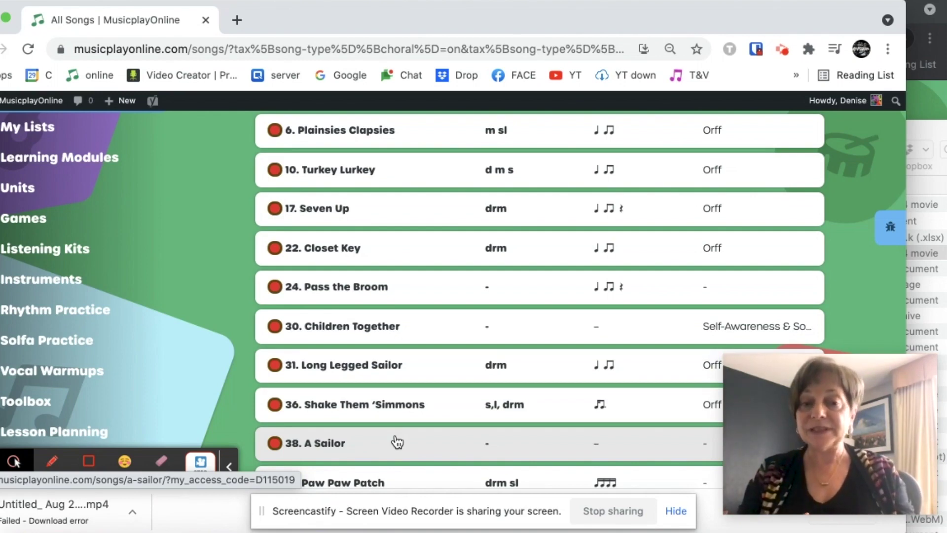
pyautogui.scroll(-5, 397, 442)
pyautogui.scroll(15, 397, 442)
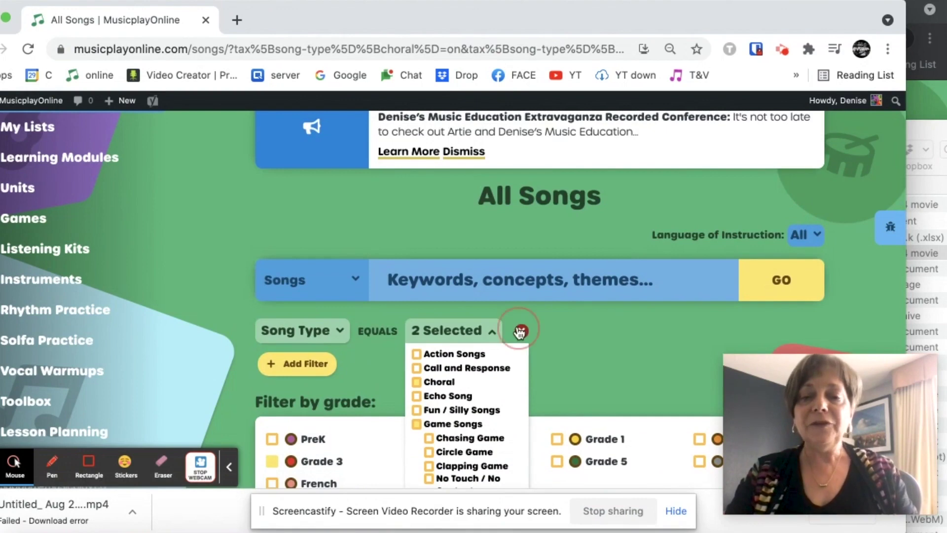
pyautogui.click(520, 331)
# - Add a Chords filter set to 2 Chords on the Grade 3 search
pyautogui.scroll(3, 380, 299)
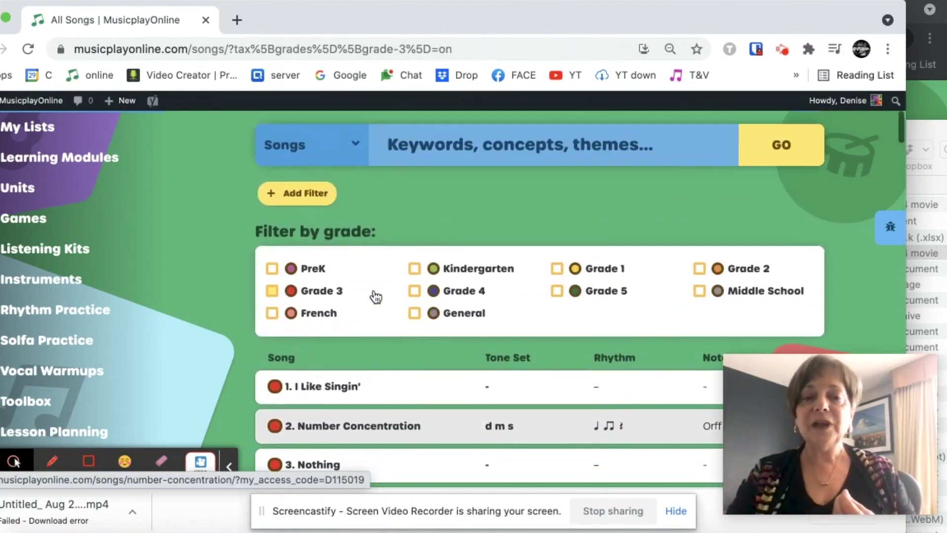
pyautogui.click(316, 193)
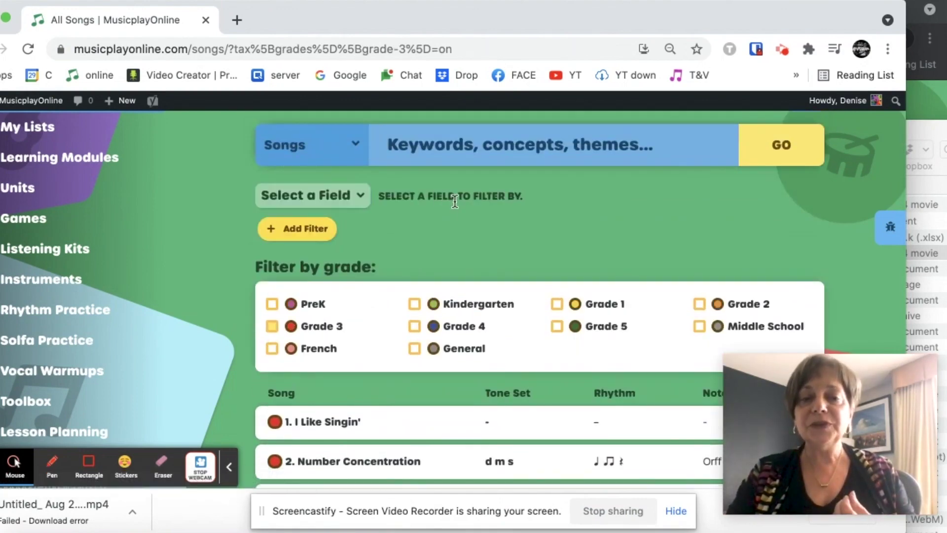
pyautogui.click(357, 204)
pyautogui.scroll(-2, 371, 203)
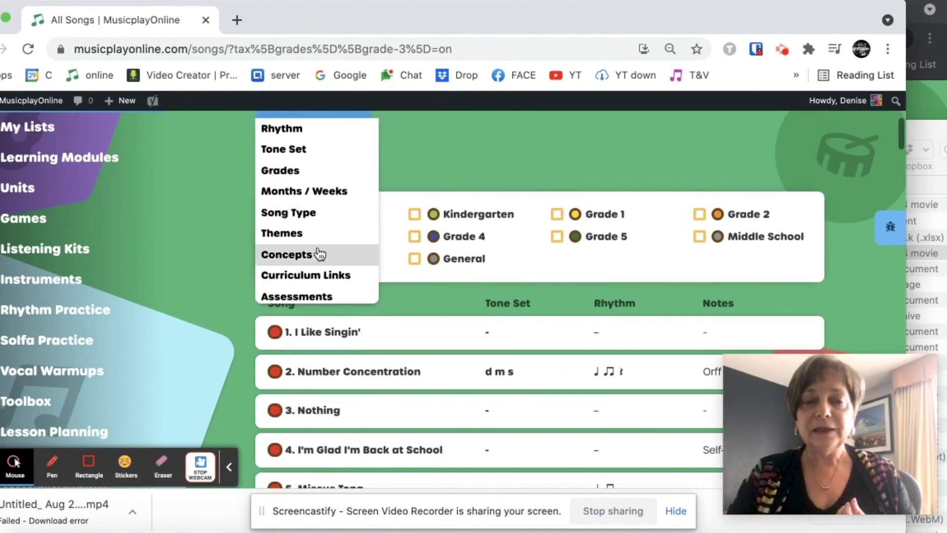
pyautogui.scroll(-2, 320, 252)
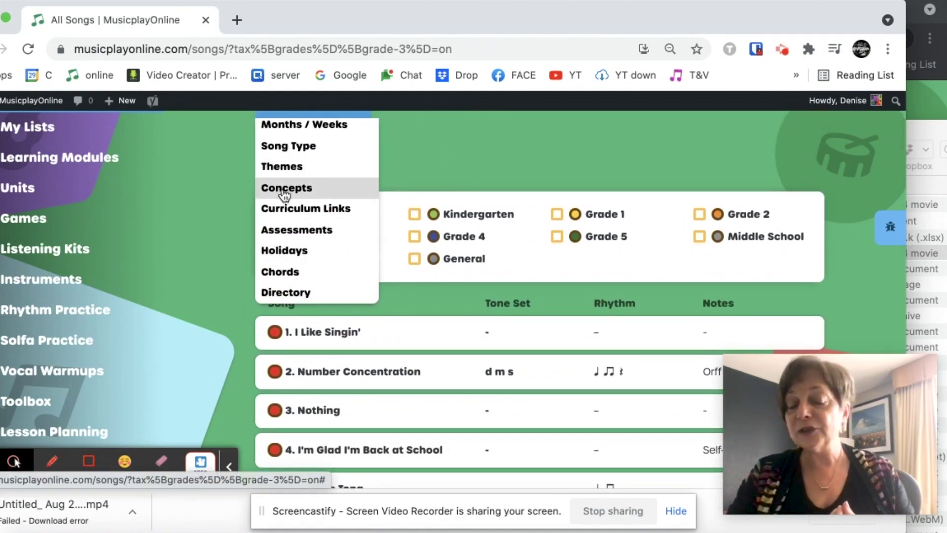
pyautogui.click(281, 273)
pyautogui.scroll(2, 308, 247)
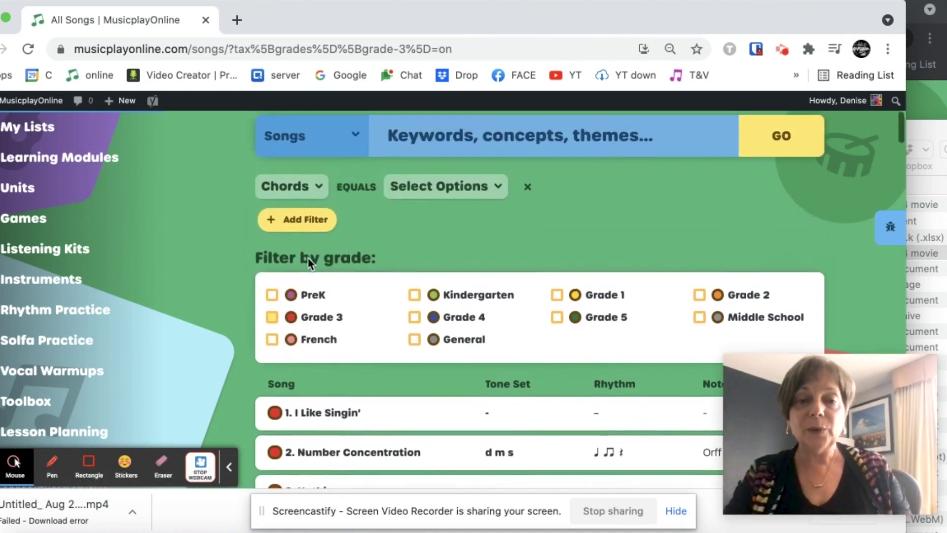
pyautogui.click(476, 193)
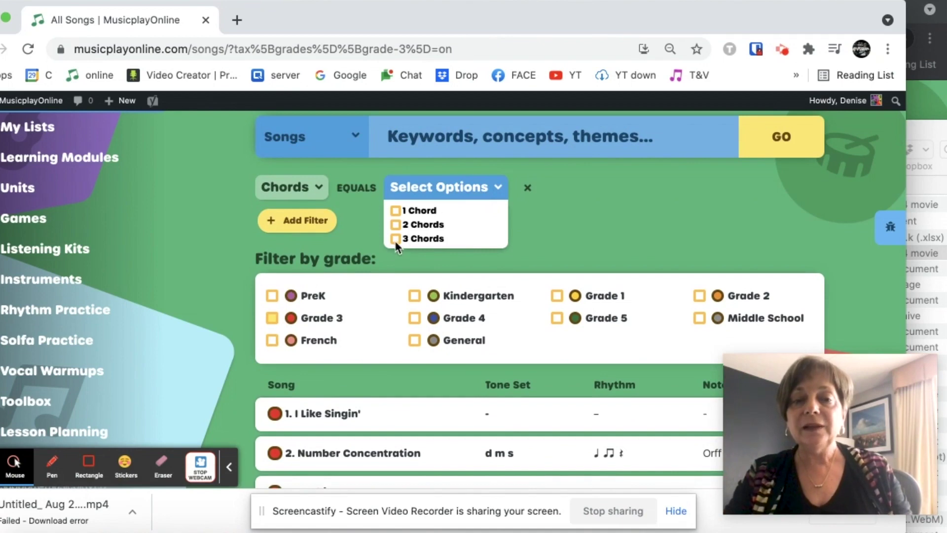
pyautogui.click(395, 225)
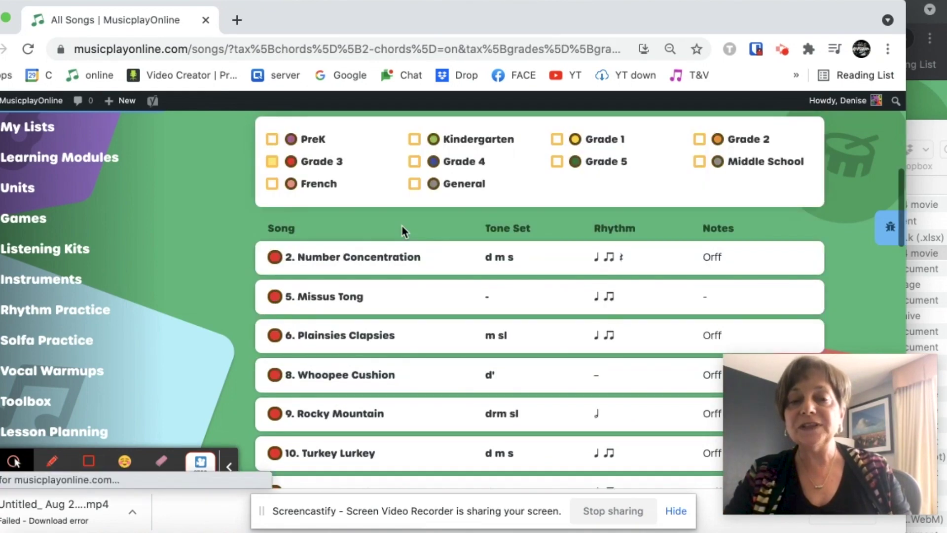
# - Scroll through the 2-chord Grade 3 songs, starting with Number Concentration and Missus Tong
pyautogui.scroll(-5, 402, 232)
pyautogui.scroll(-9, 402, 228)
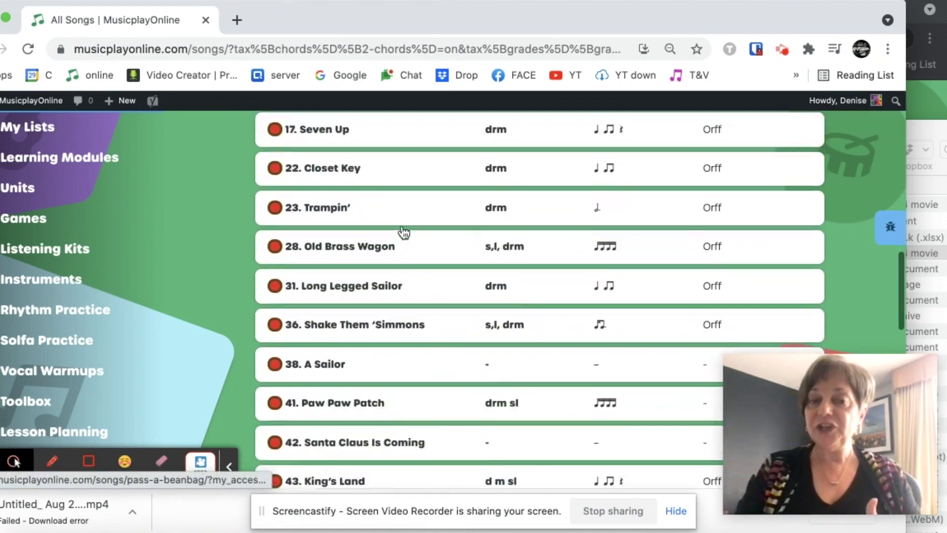
pyautogui.scroll(-6, 403, 232)
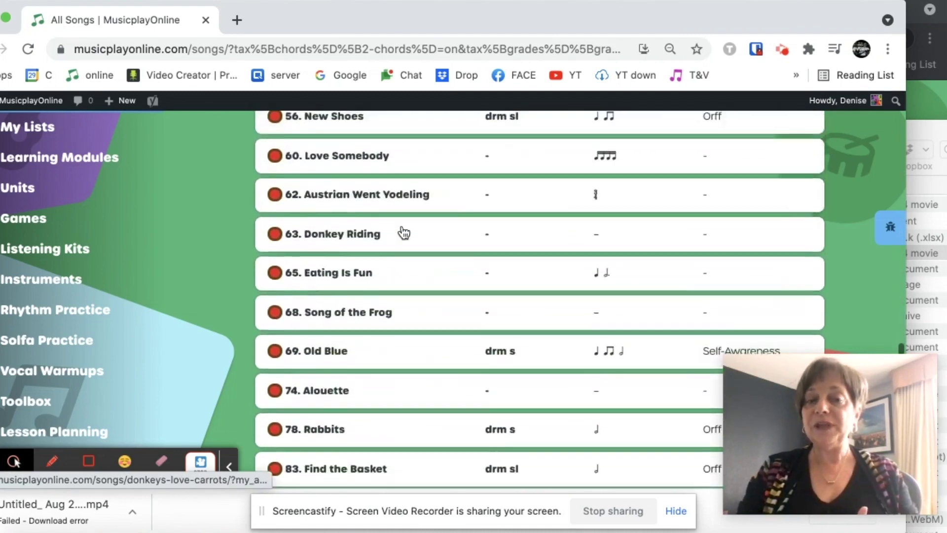
pyautogui.scroll(20, 403, 232)
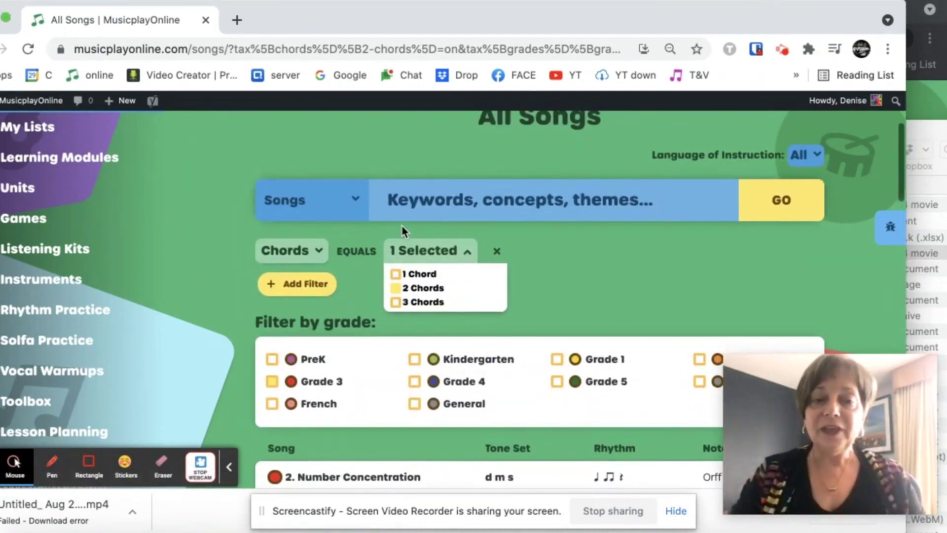
# - Change the filter field to Directory and tick Kodaly
pyautogui.click(316, 252)
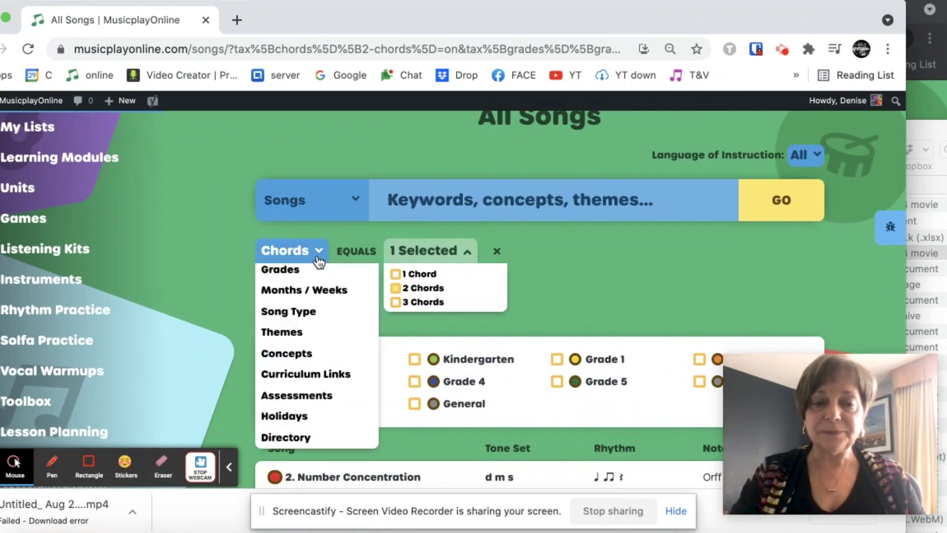
pyautogui.scroll(-2, 313, 338)
pyautogui.click(309, 333)
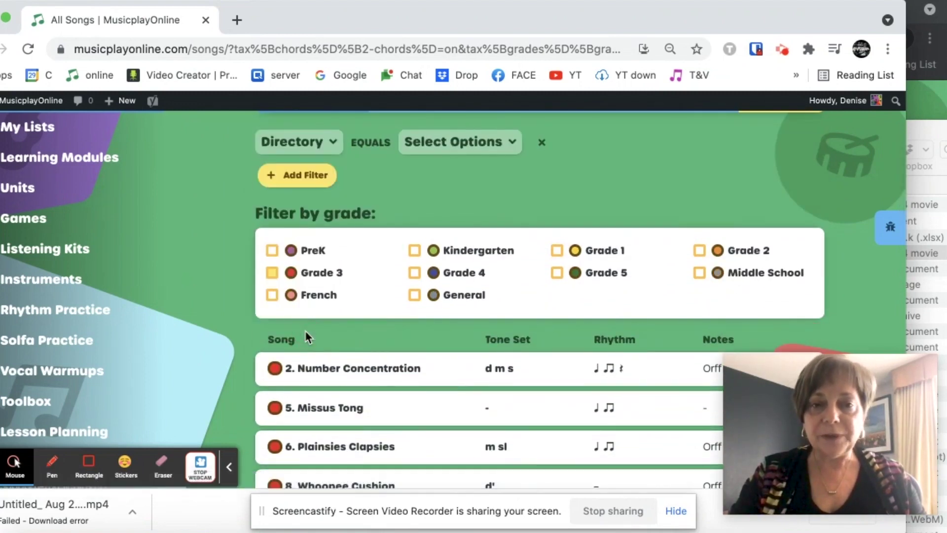
pyautogui.click(483, 142)
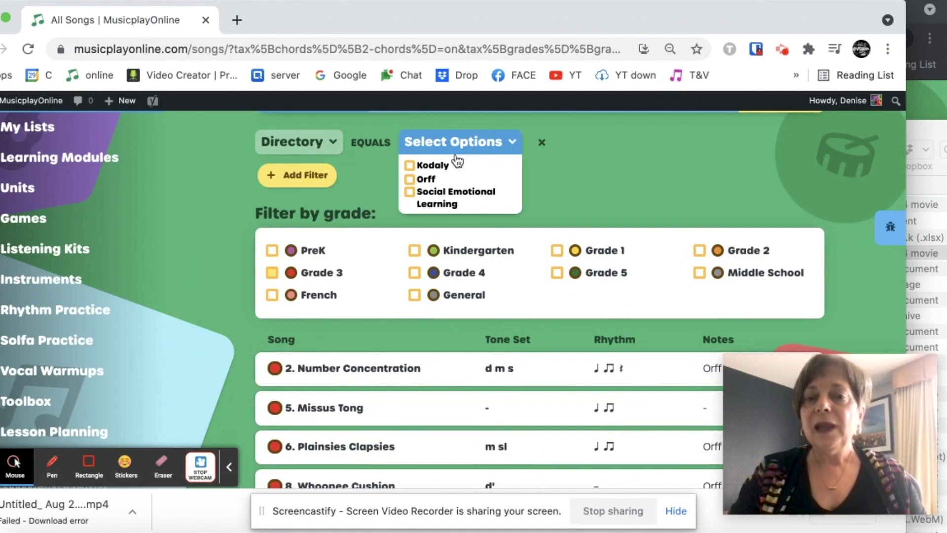
pyautogui.click(409, 166)
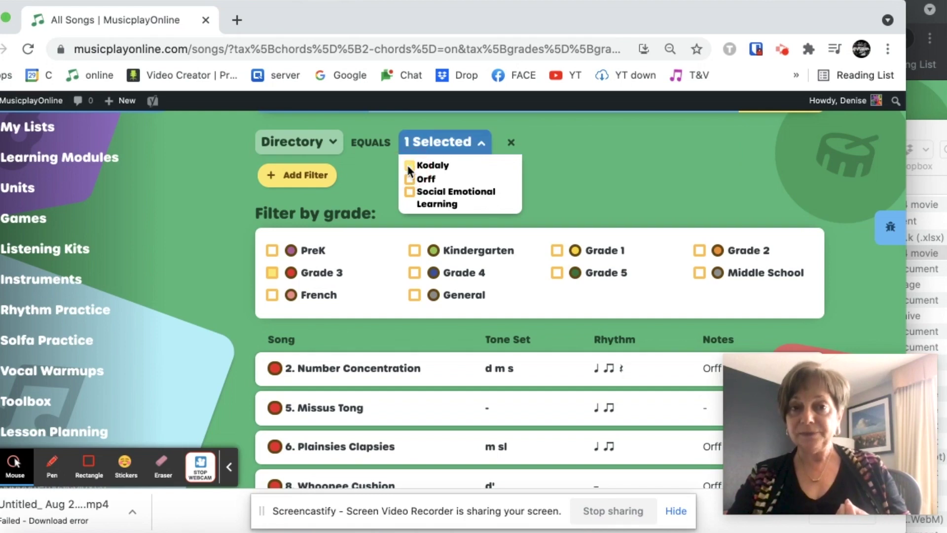
# - Add Grade 2, browse the resulting songs, then remove Kodaly from the Directory filter
pyautogui.click(699, 251)
pyautogui.scroll(-5, 700, 254)
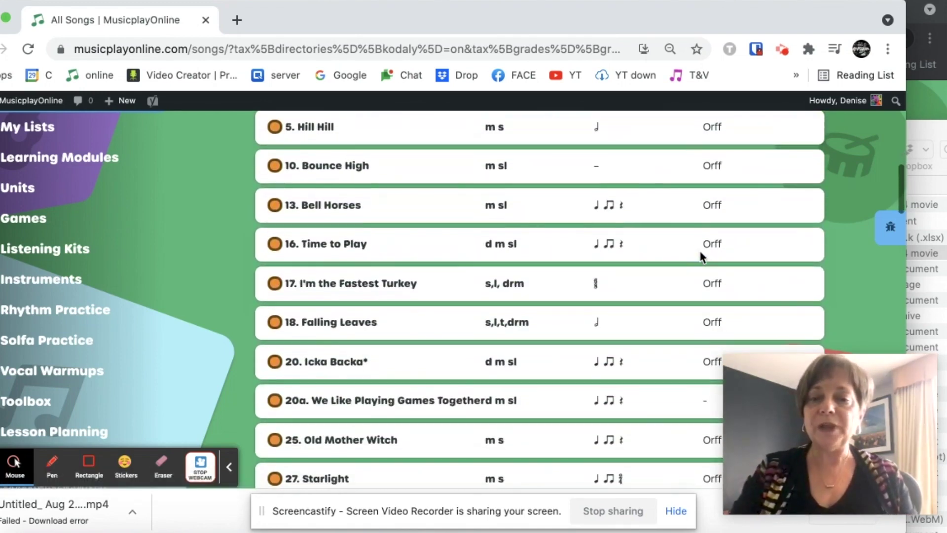
pyautogui.scroll(-10, 701, 254)
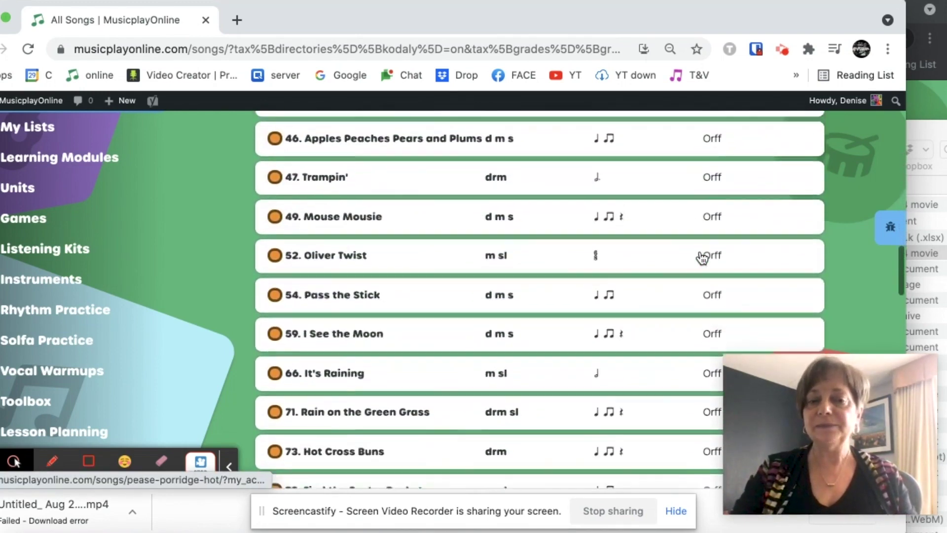
pyautogui.scroll(-8, 702, 257)
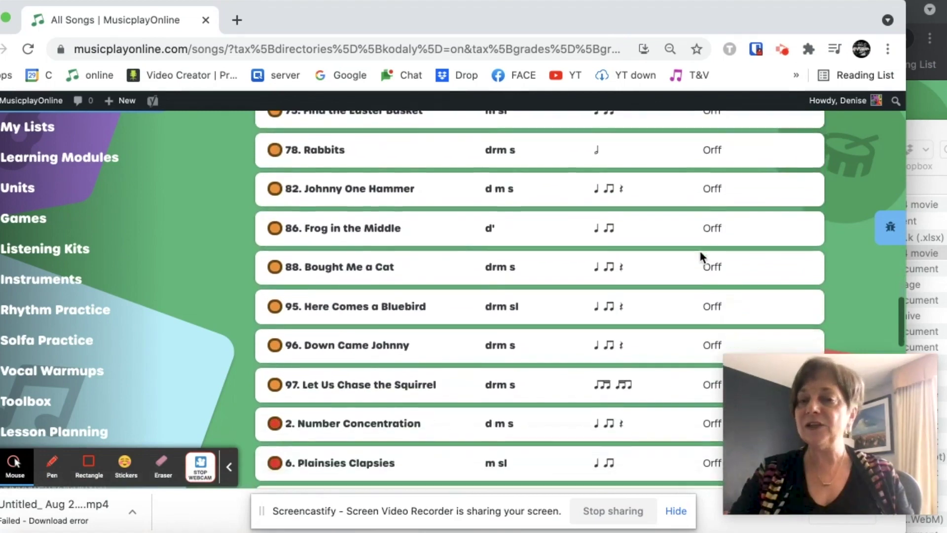
pyautogui.scroll(-1, 700, 255)
pyautogui.scroll(8, 701, 255)
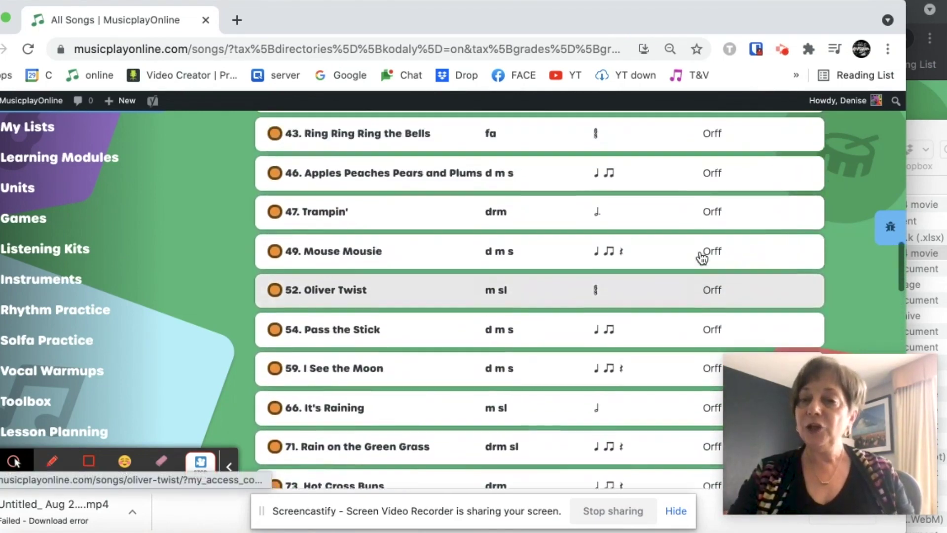
pyautogui.scroll(7, 701, 256)
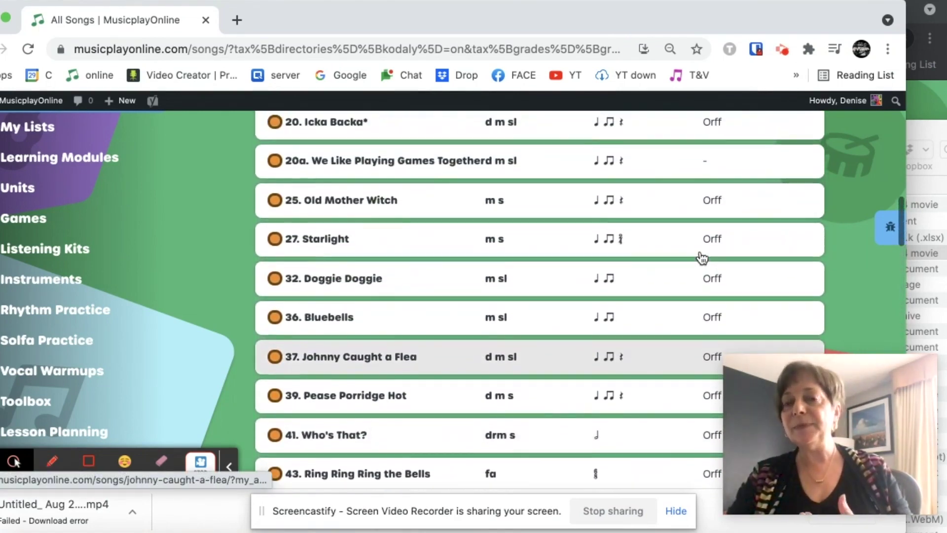
pyautogui.scroll(5, 701, 257)
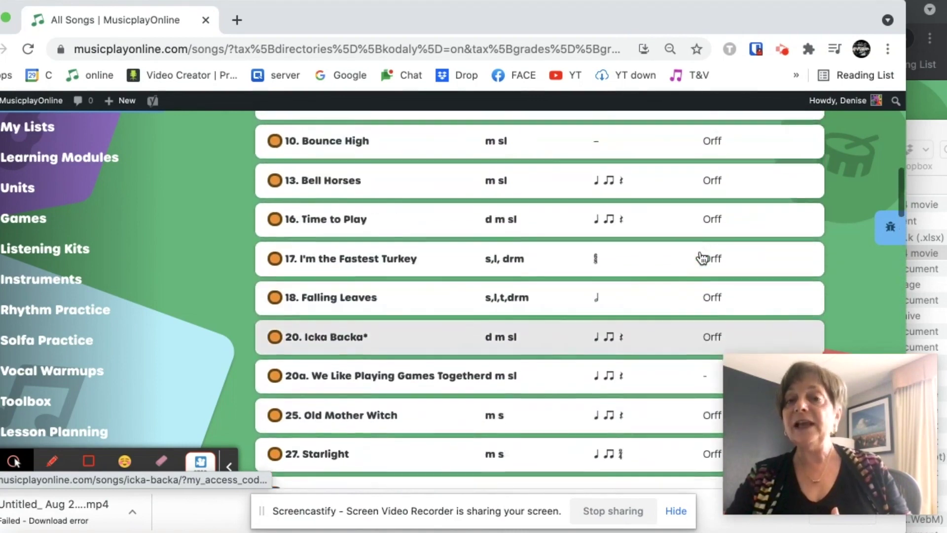
pyautogui.scroll(6, 734, 197)
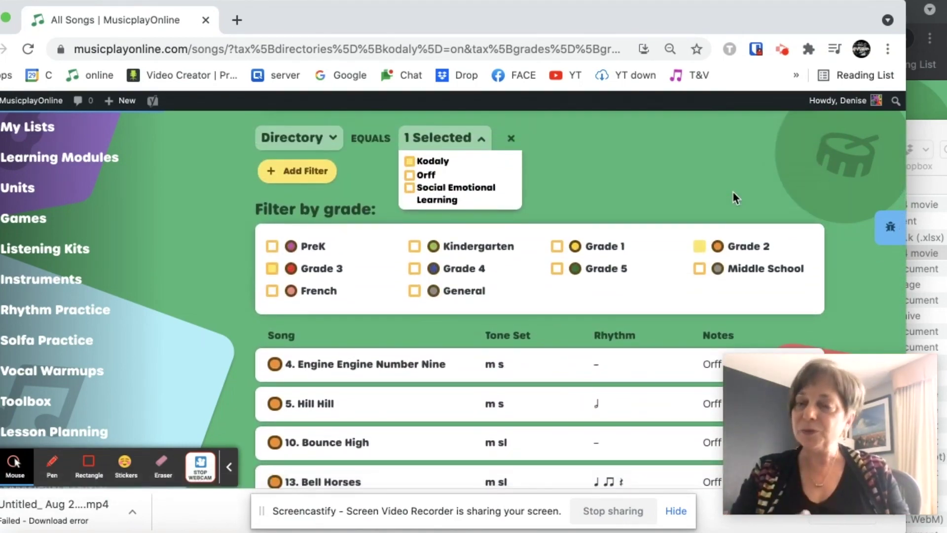
pyautogui.click(409, 160)
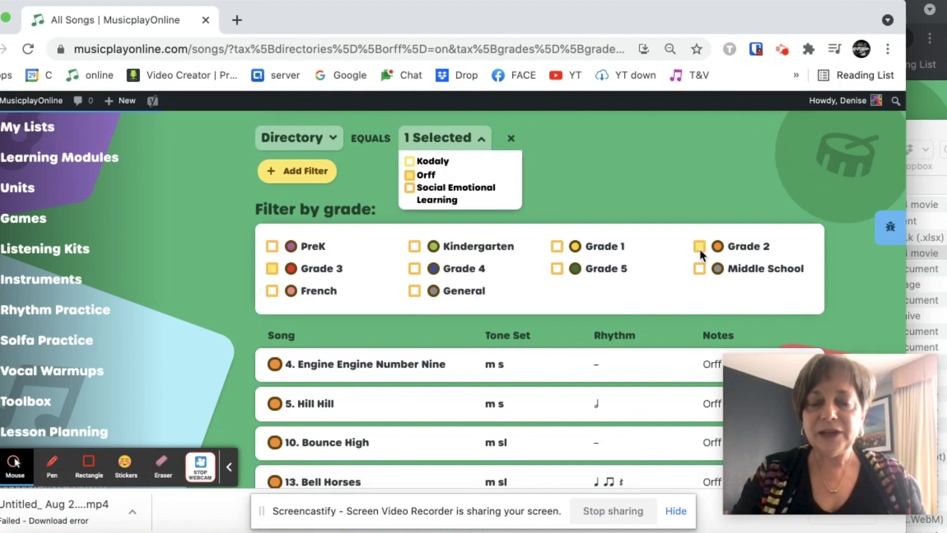
# - Add Grade 1 to the Orff-only song filter and browse results like Choo Choo Train and Counting Song
pyautogui.click(555, 245)
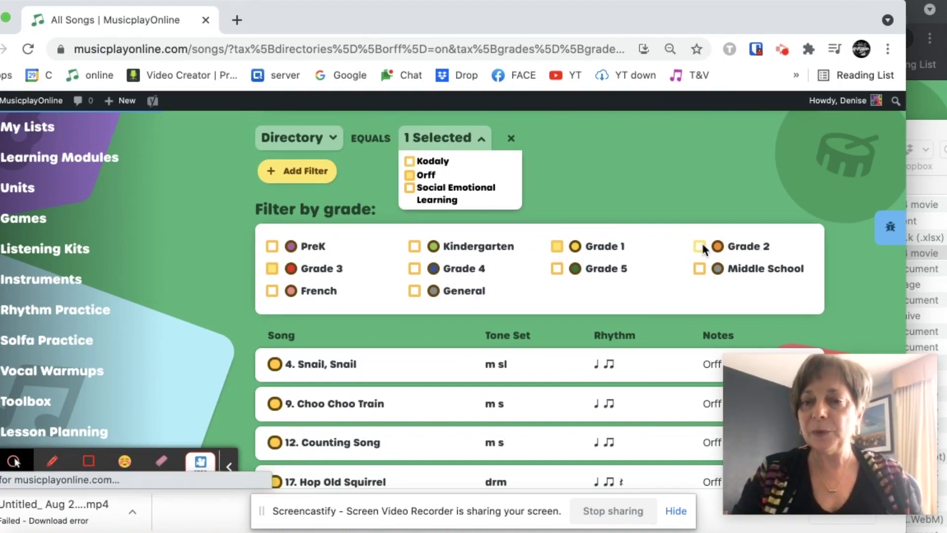
pyautogui.scroll(-5, 702, 244)
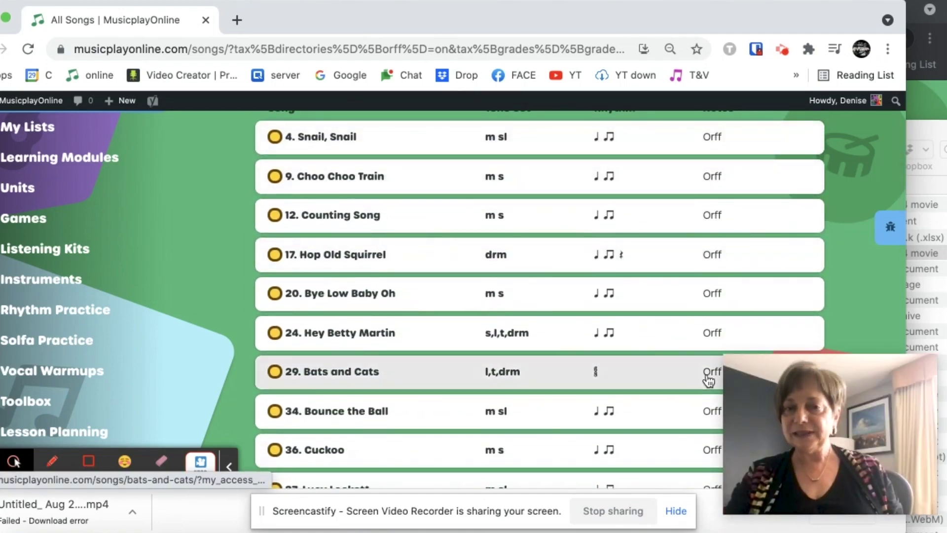
pyautogui.scroll(-4, 709, 377)
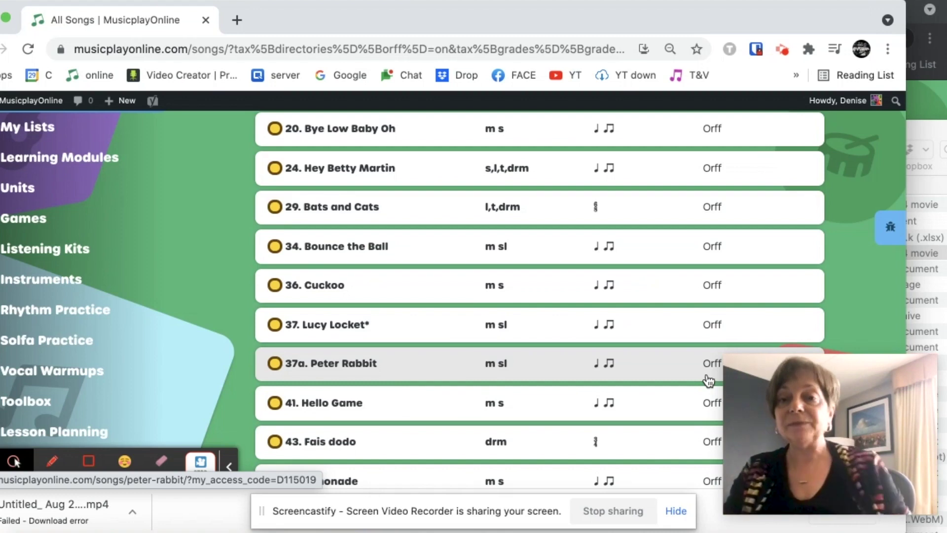
pyautogui.scroll(3, 708, 380)
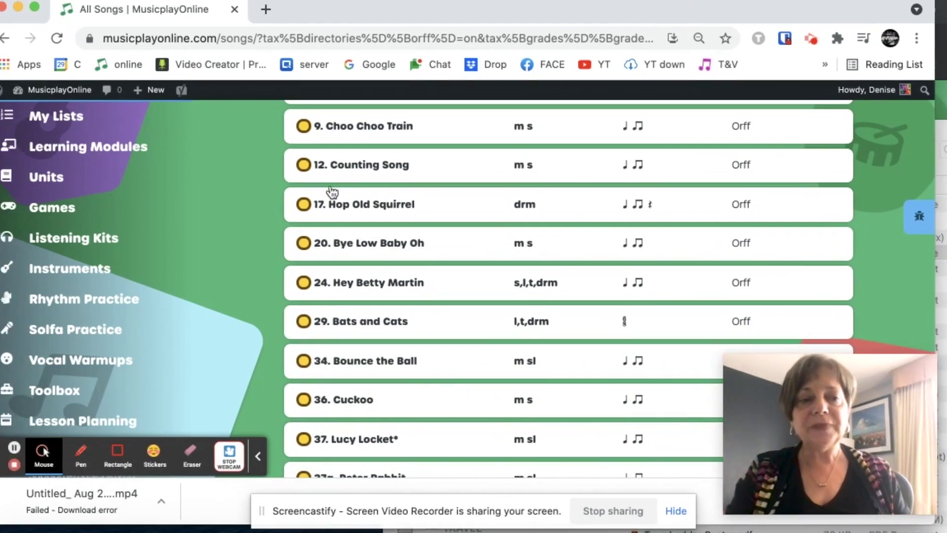
# - In Listening Kits, run a keyword search for 'Mozart' and review the results
pyautogui.click(60, 254)
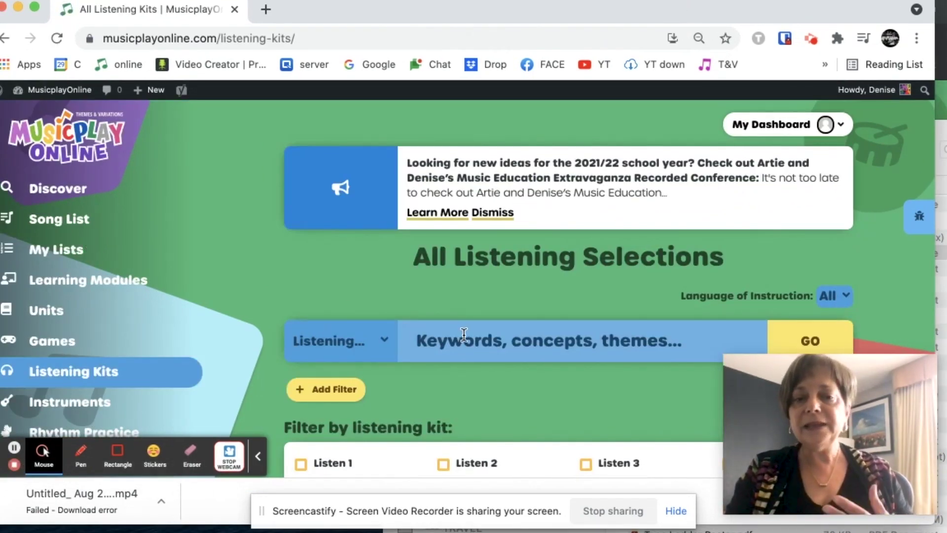
pyautogui.click(463, 335)
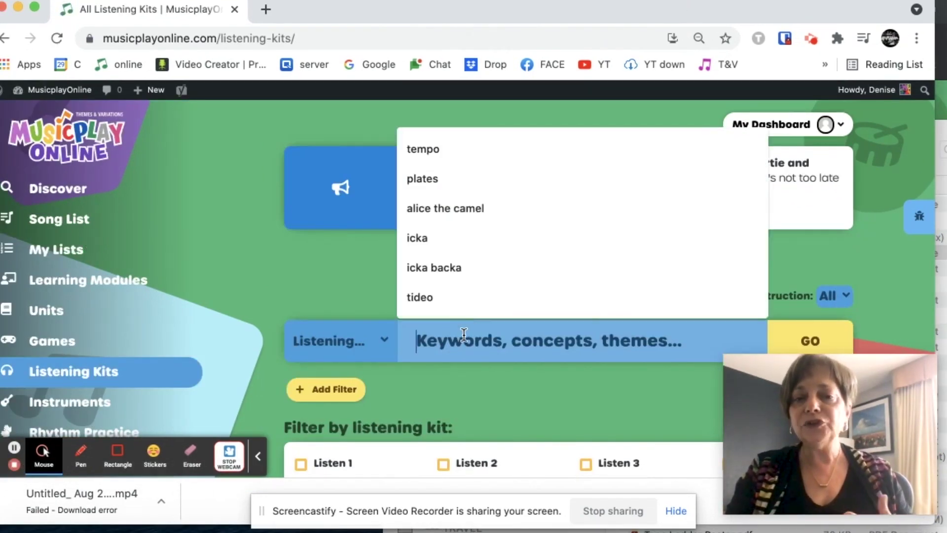
pyautogui.scroll(-4, 463, 336)
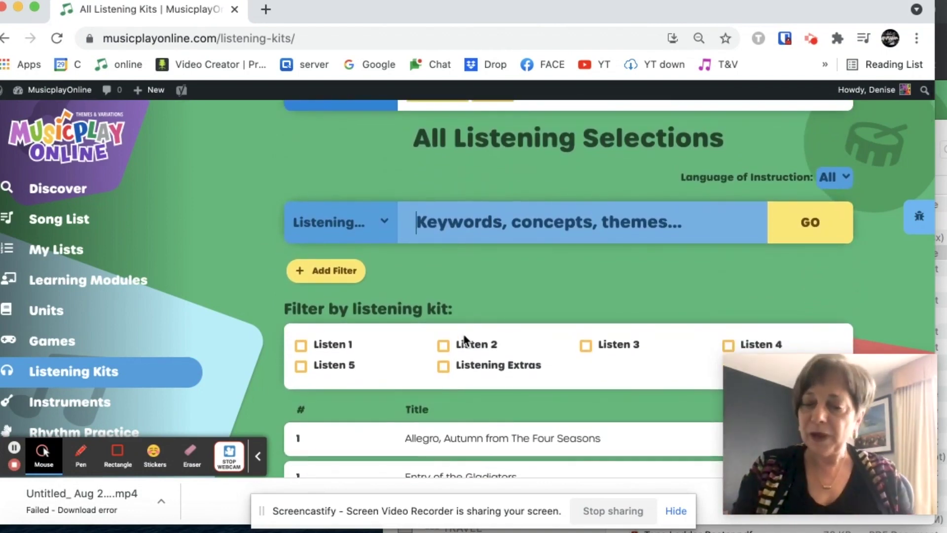
pyautogui.write('Mozart')
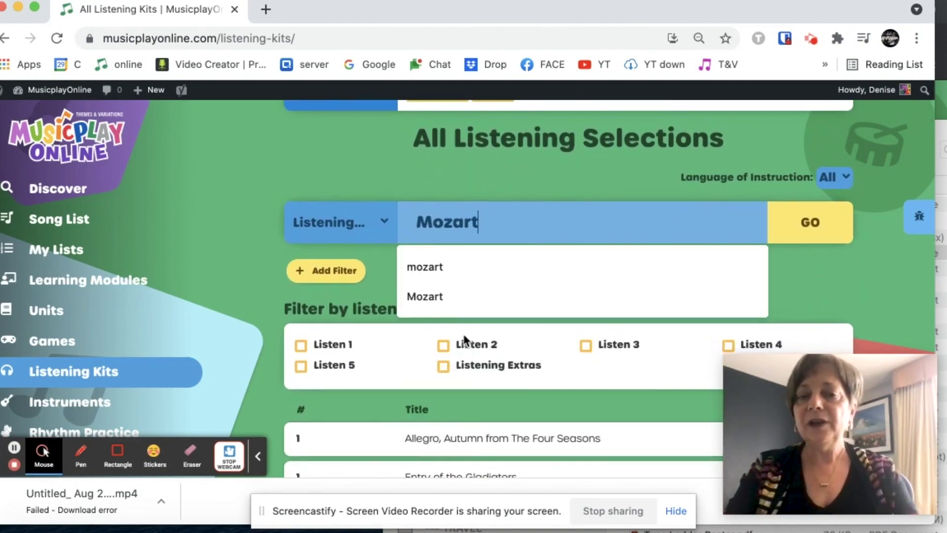
pyautogui.press('Return')
pyautogui.scroll(-10, 465, 340)
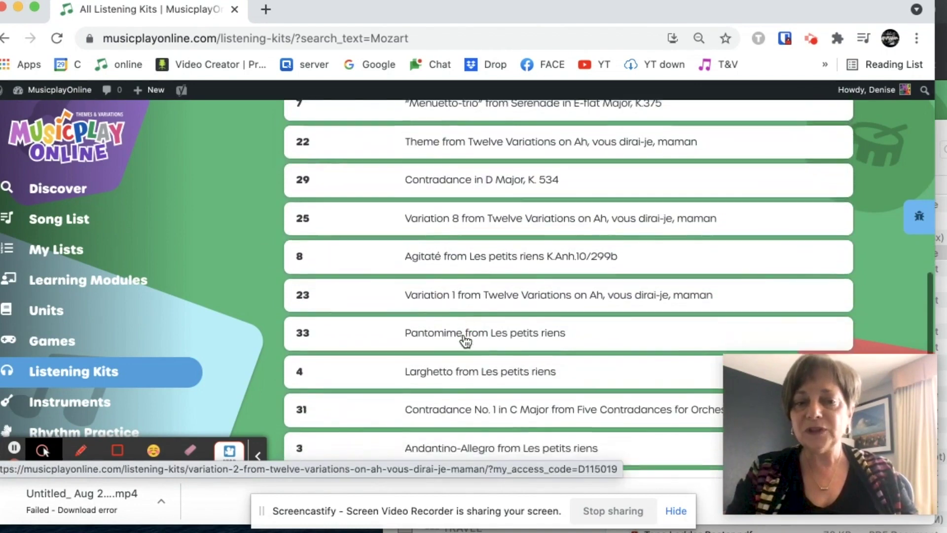
pyautogui.scroll(10, 466, 341)
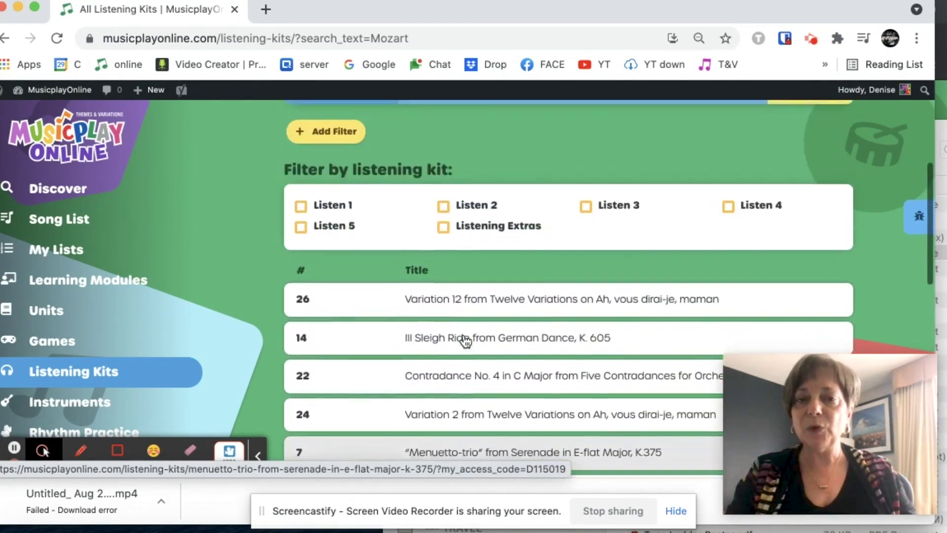
# - Replace the search with 'scarves' to list Trepak, Aquarium and Rondeau
pyautogui.click(469, 217)
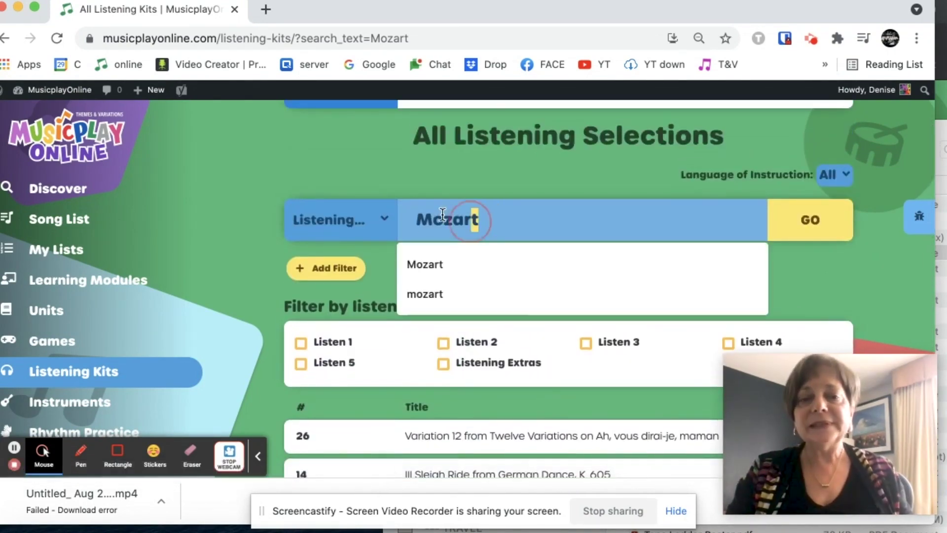
pyautogui.moveTo(477, 218); pyautogui.dragTo(378, 213)
pyautogui.write('sca')
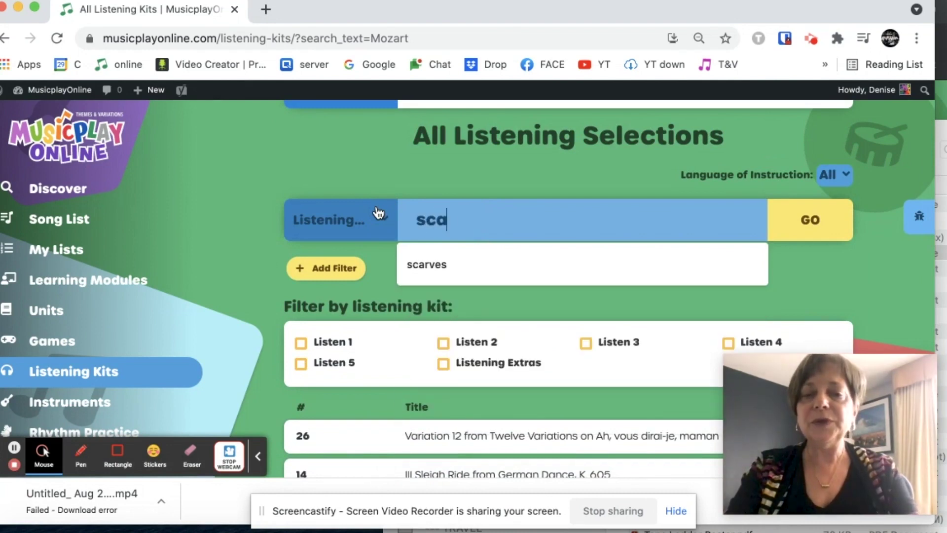
pyautogui.write('rves')
pyautogui.press('Return')
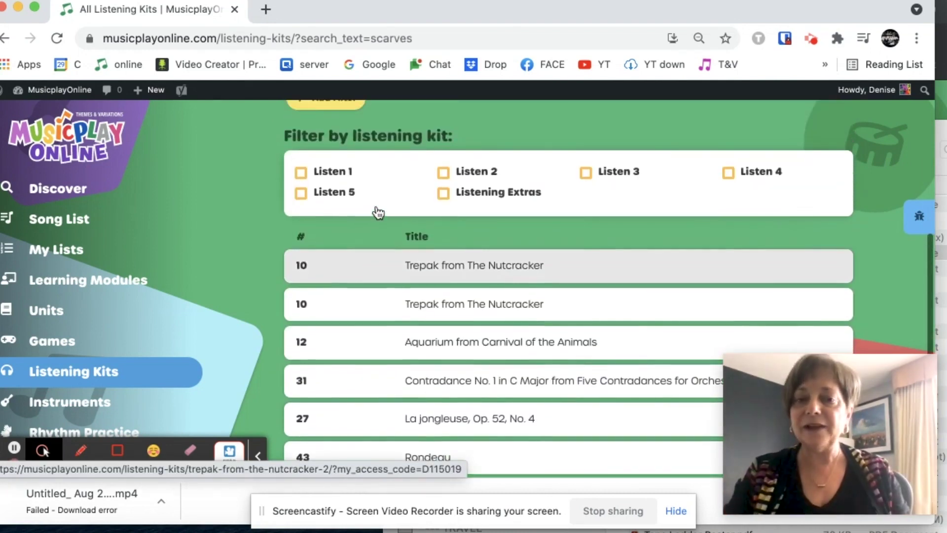
pyautogui.scroll(3, 377, 213)
# - Replace the listening search text with 'plates' and look through the results
pyautogui.click(492, 164)
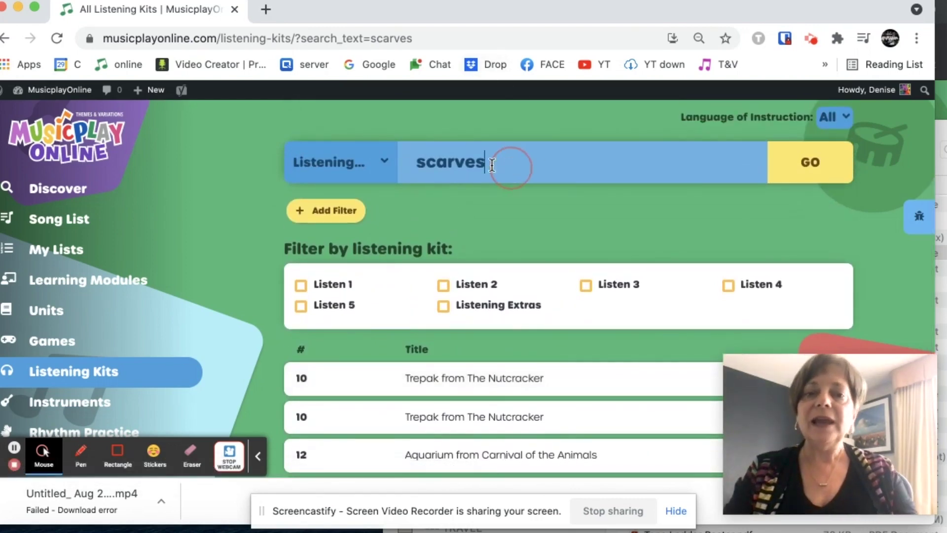
pyautogui.moveTo(492, 164); pyautogui.dragTo(385, 158)
pyautogui.write('plates')
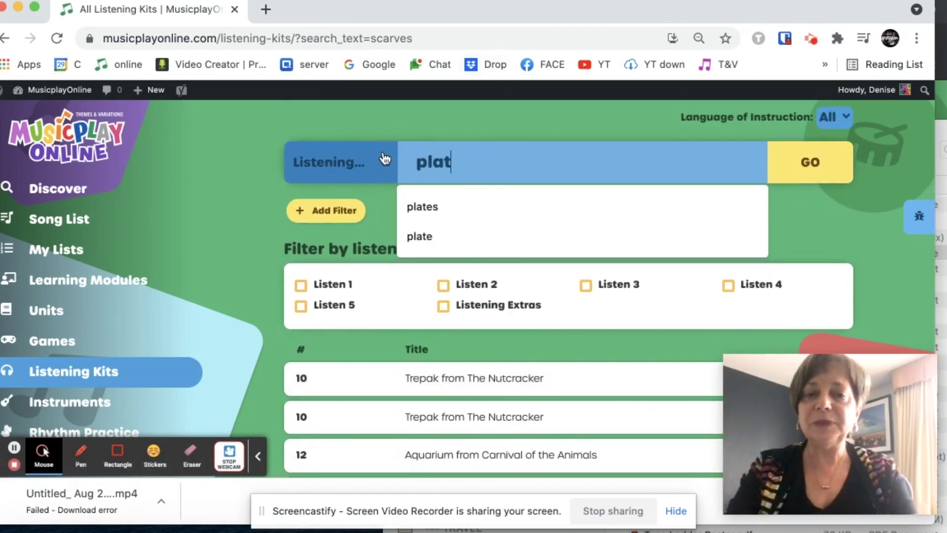
pyautogui.press('Return')
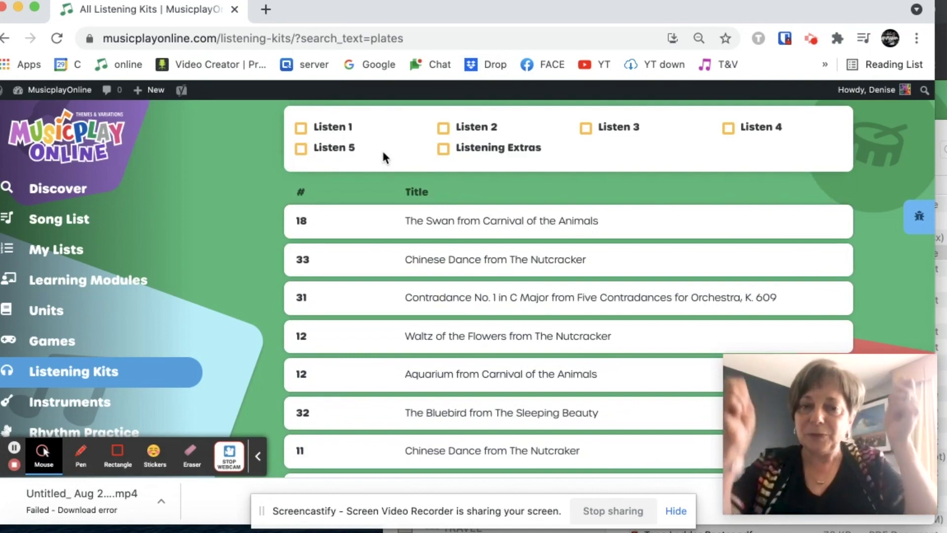
pyautogui.scroll(-3, 383, 155)
pyautogui.scroll(-2, 384, 156)
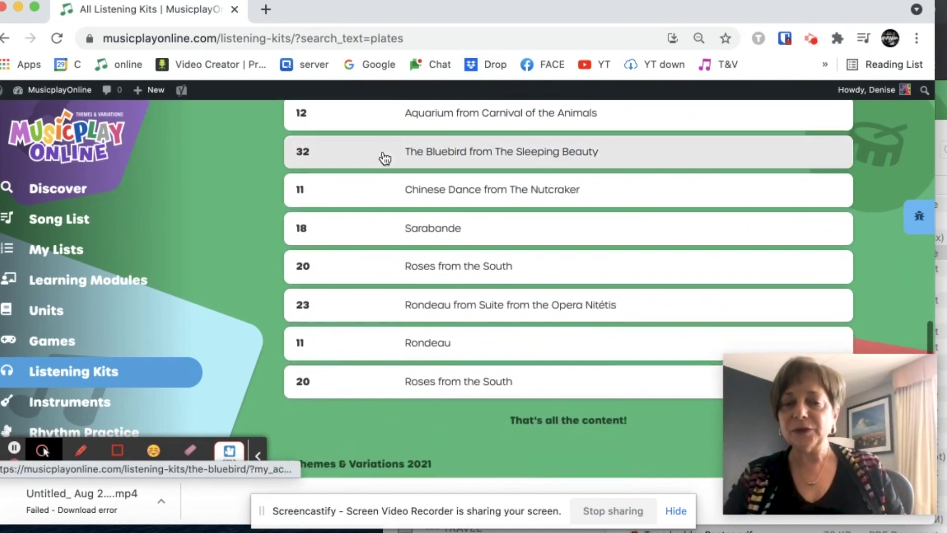
pyautogui.scroll(5, 385, 158)
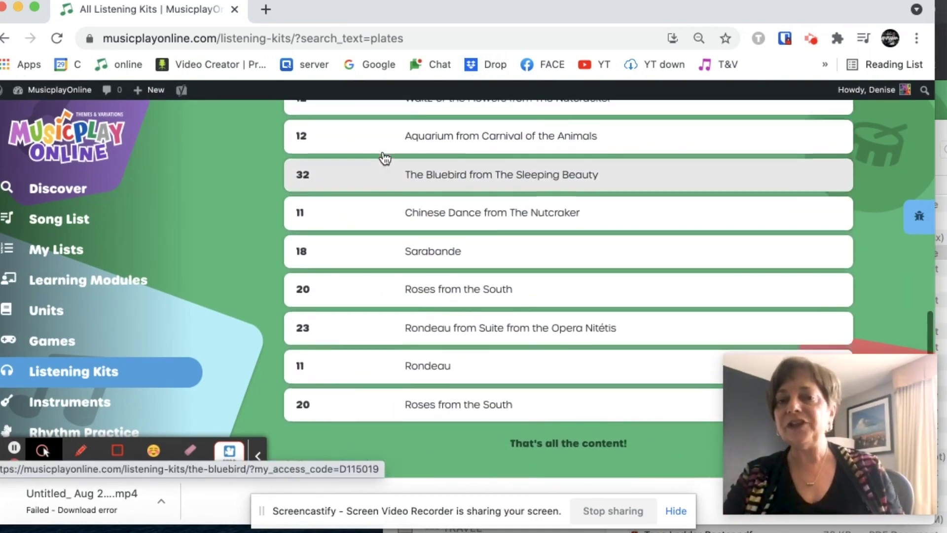
pyautogui.scroll(2, 384, 158)
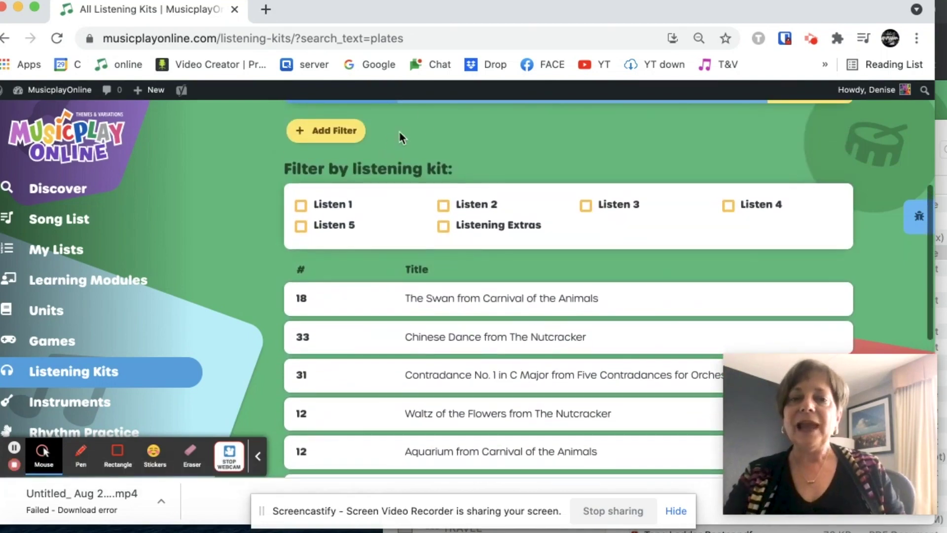
pyautogui.scroll(2, 425, 225)
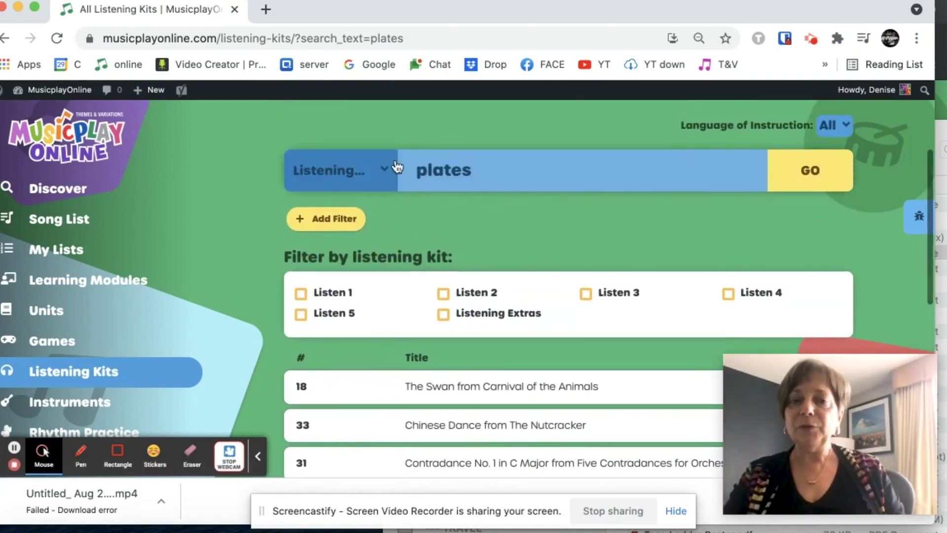
# - Filter the plates results to the Listen 3 kit only, showing Waltz of the Flowers and Sarabande
pyautogui.click(300, 293)
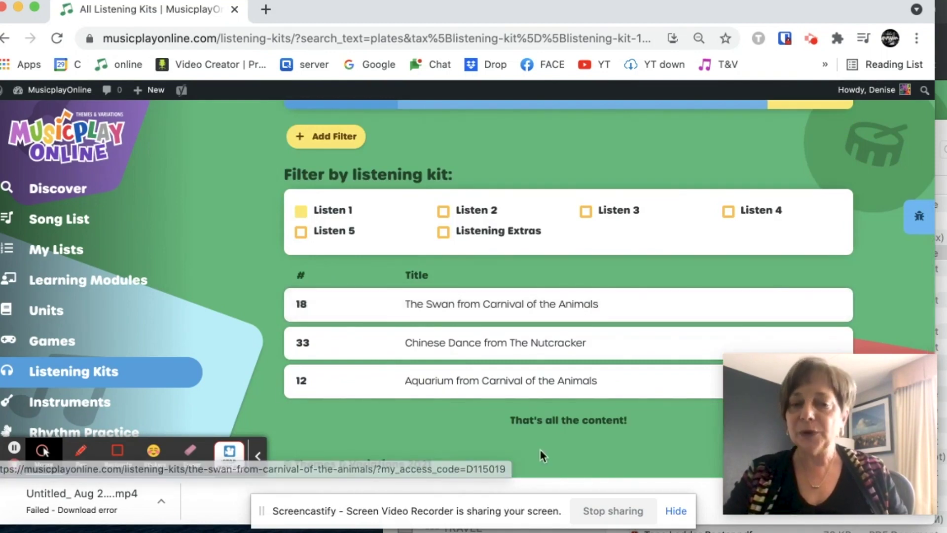
pyautogui.click(585, 211)
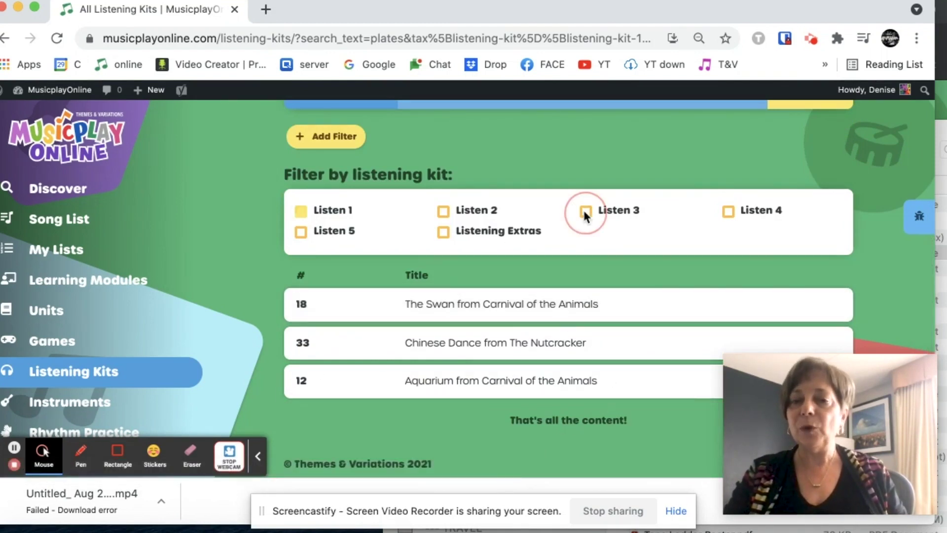
pyautogui.click(299, 210)
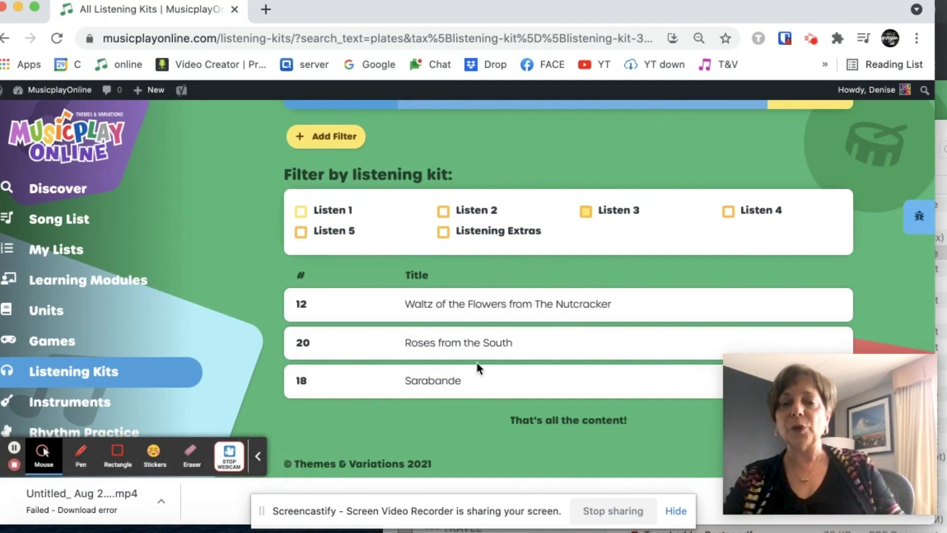
pyautogui.scroll(3, 491, 328)
pyautogui.scroll(1, 490, 328)
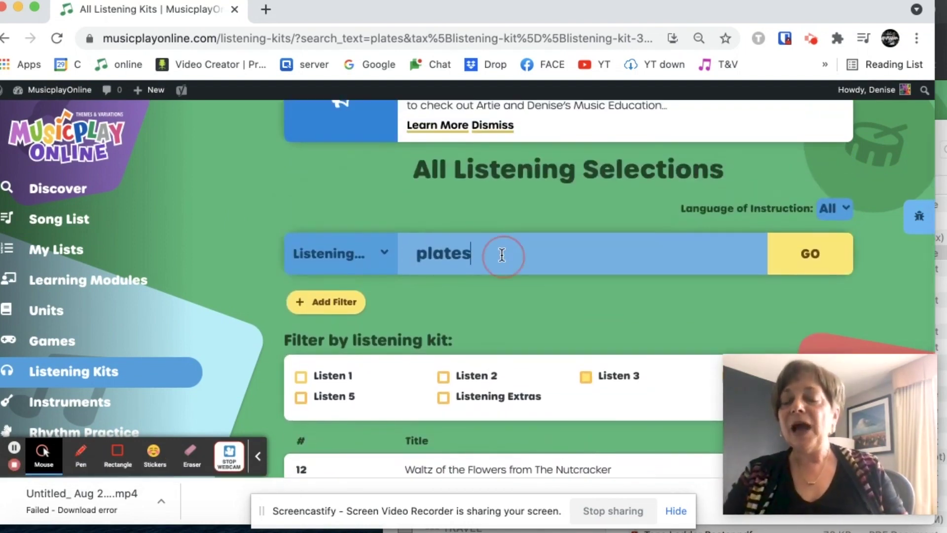
# - Search listening selections for 'cup games' and remove the Listen 3 kit filter
pyautogui.moveTo(501, 254); pyautogui.dragTo(338, 245)
pyautogui.write('cup games')
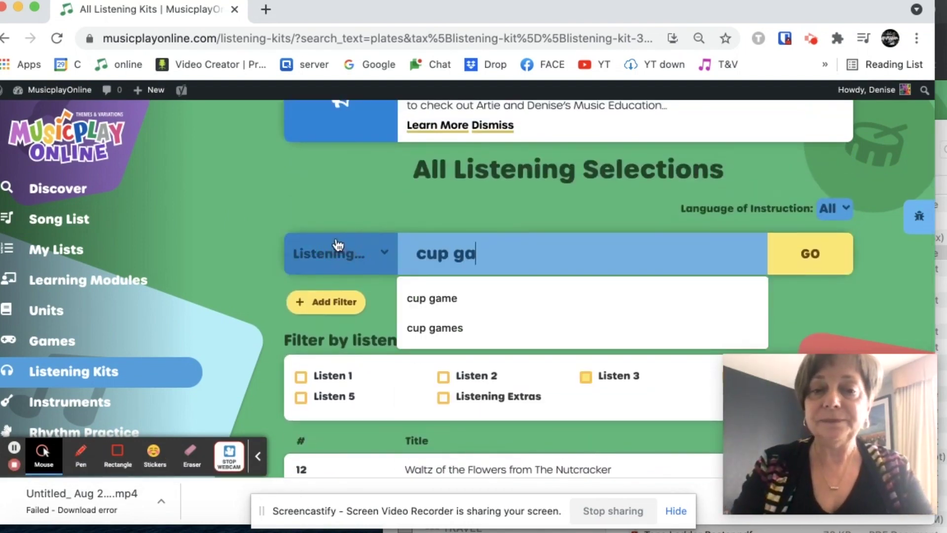
pyautogui.press('Return')
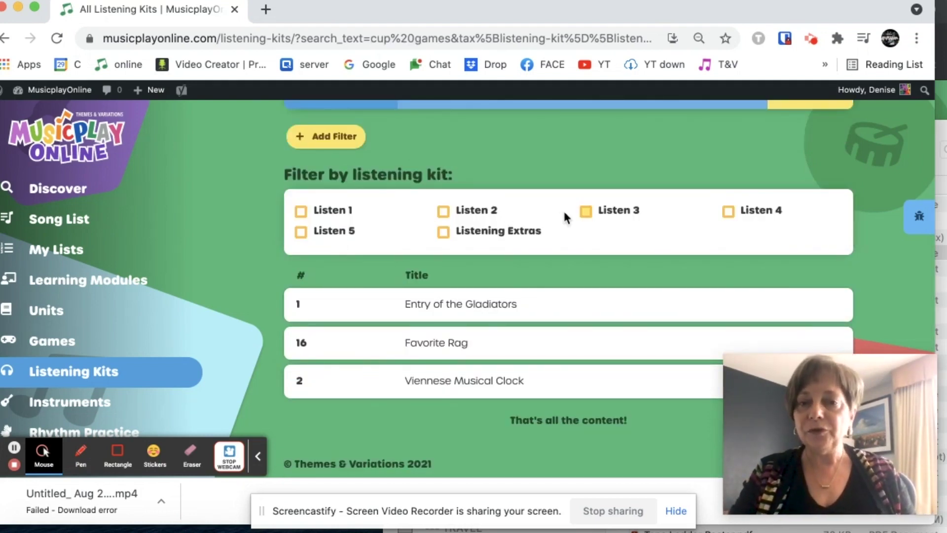
pyautogui.click(585, 212)
pyautogui.scroll(-3, 585, 214)
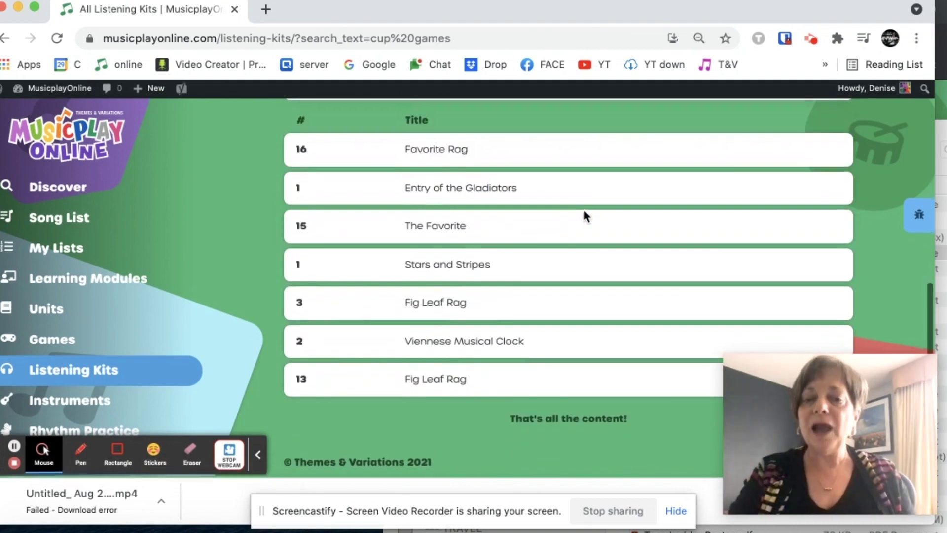
pyautogui.scroll(5, 584, 215)
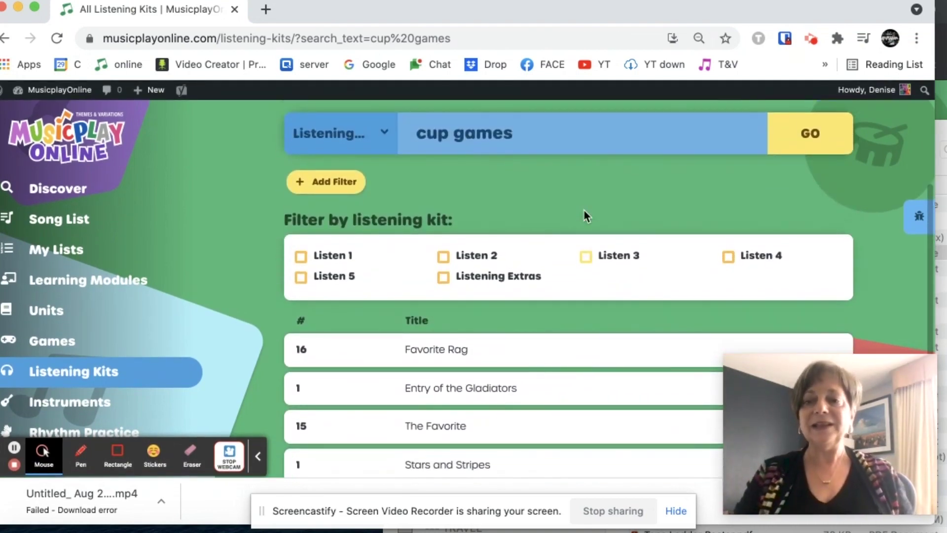